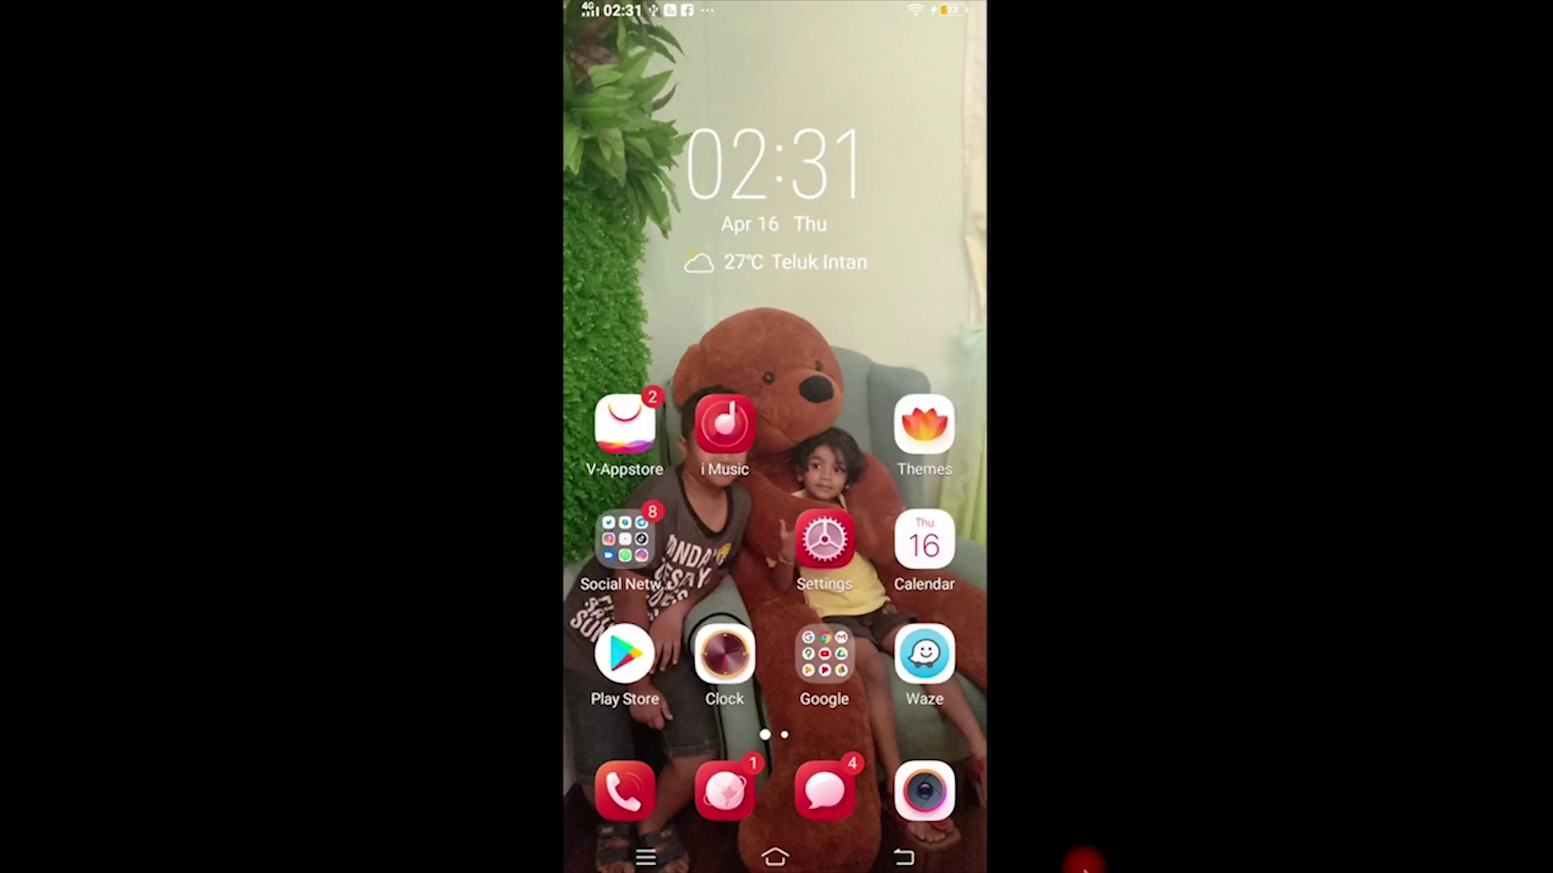
# Step: Switch on Auto-sync under Accounts & Sync in Settings and confirm the Tips dialog with OK
pyautogui.click(824, 539)
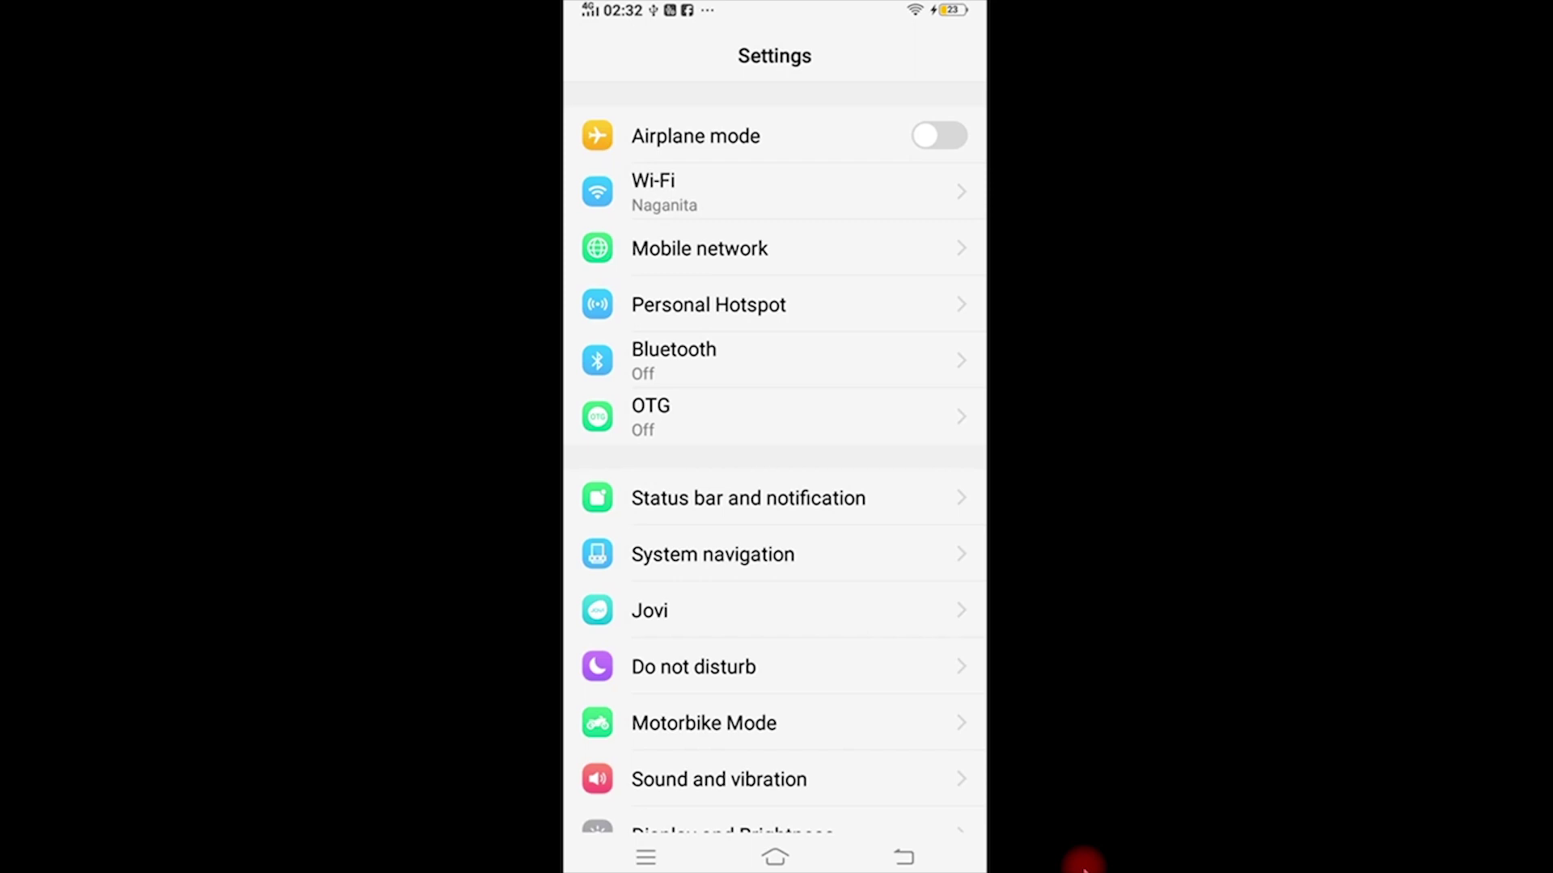
pyautogui.scroll(-5, 774, 457)
pyautogui.scroll(-5, 774, 457)
pyautogui.scroll(-5, 773, 457)
pyautogui.scroll(-2, 774, 457)
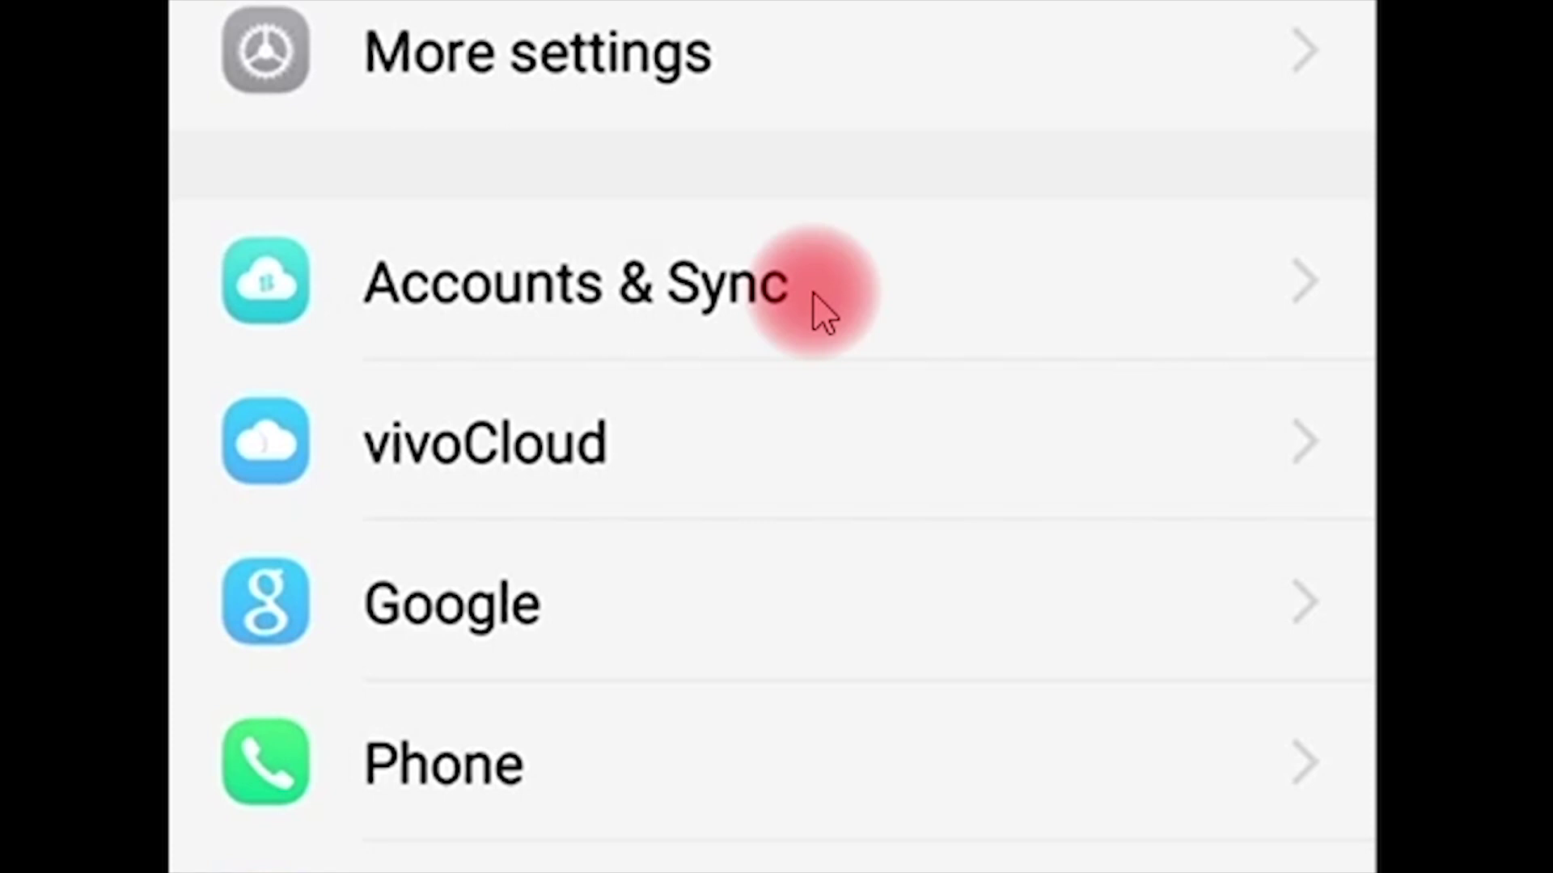
pyautogui.click(814, 296)
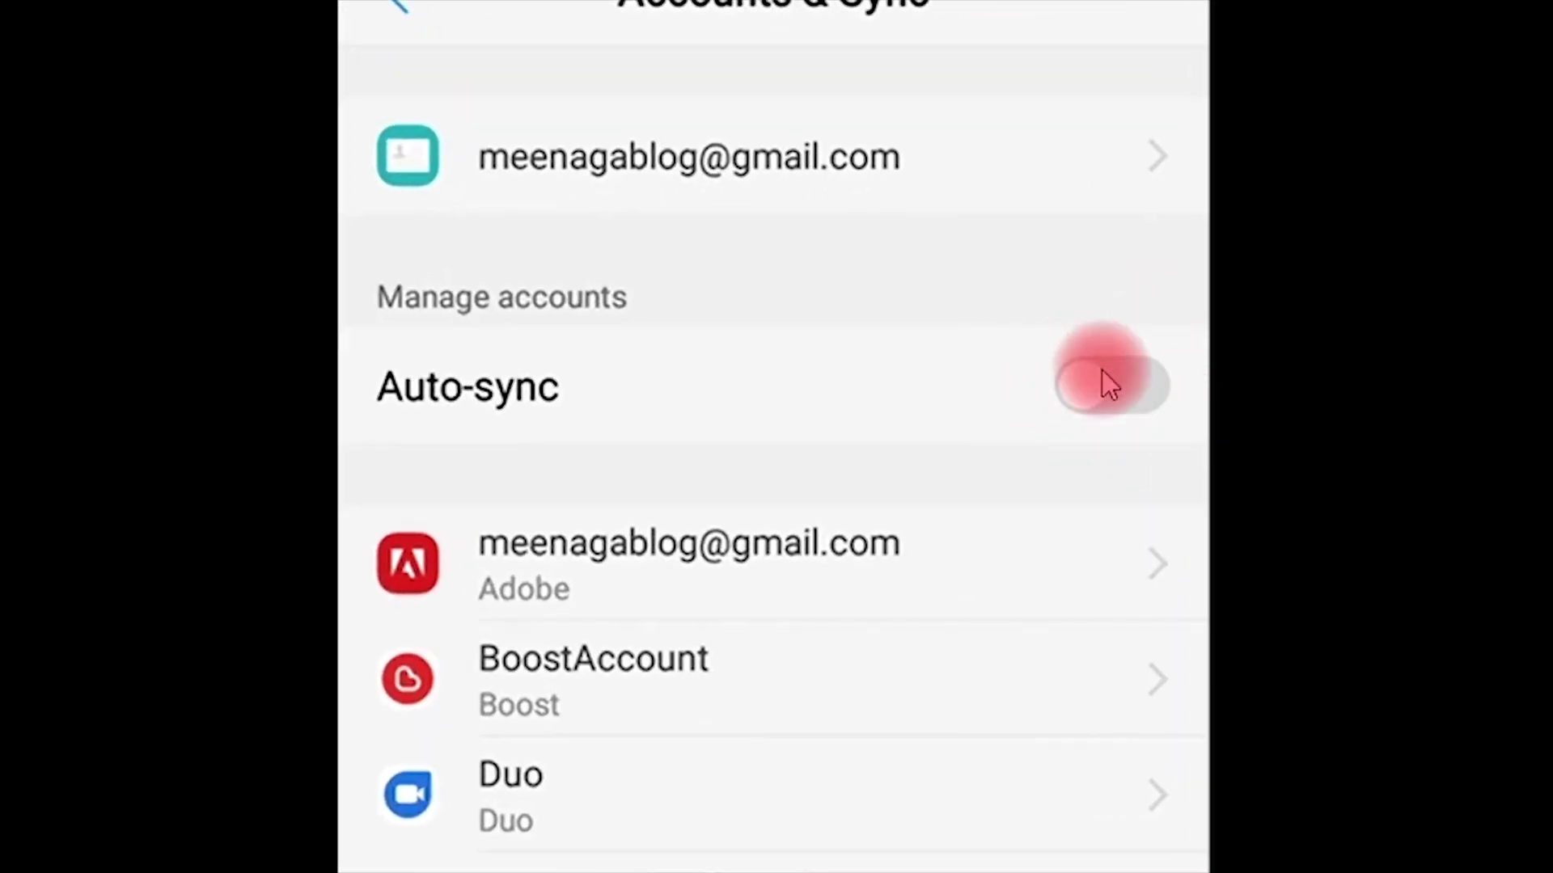
pyautogui.click(1101, 370)
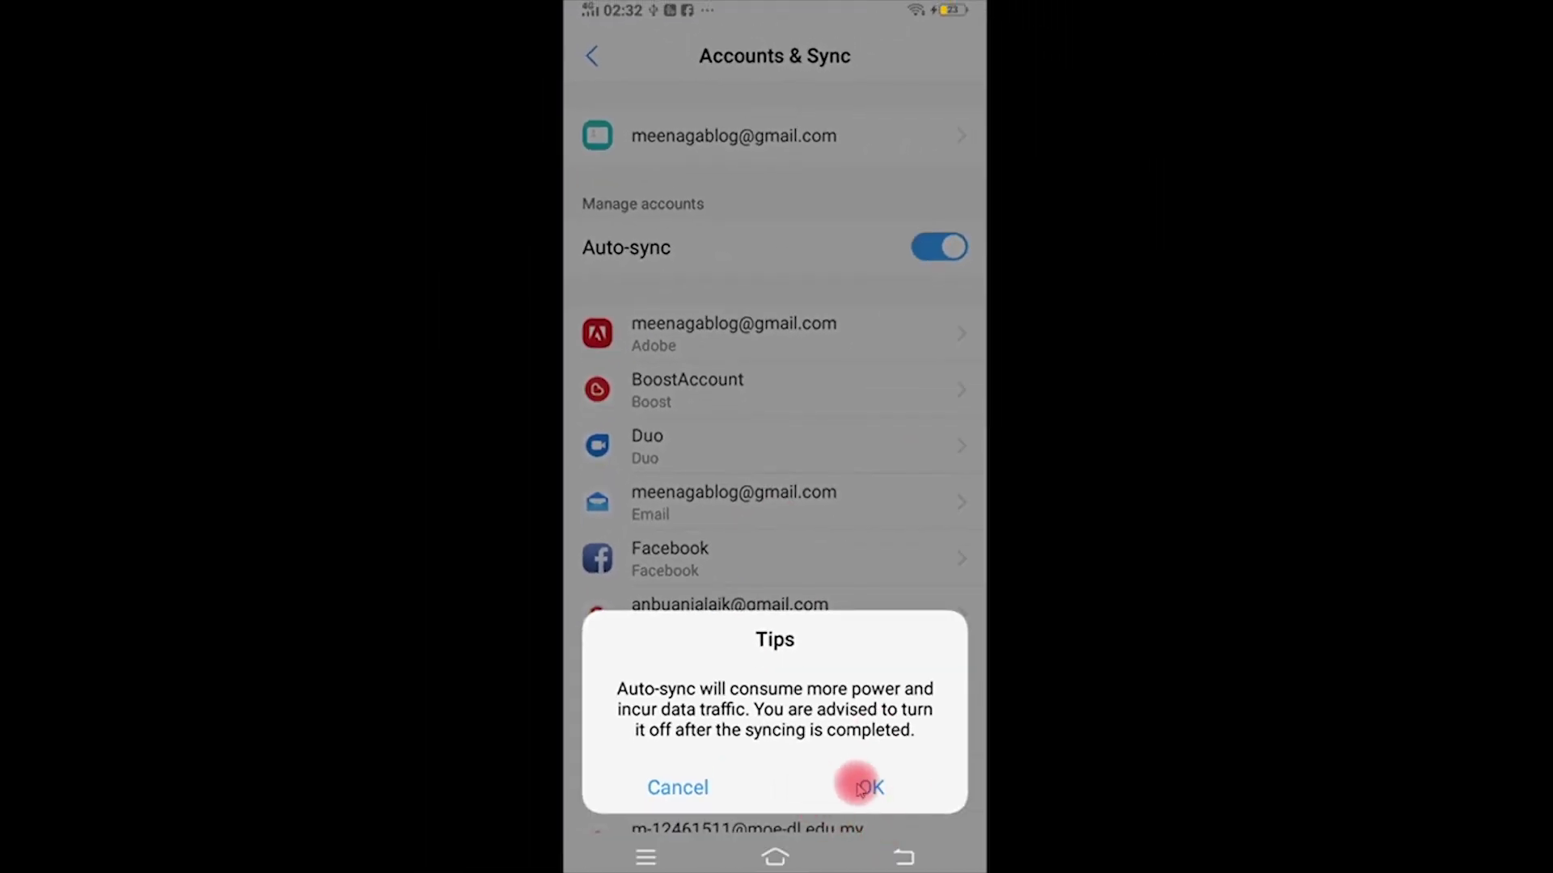
pyautogui.click(861, 789)
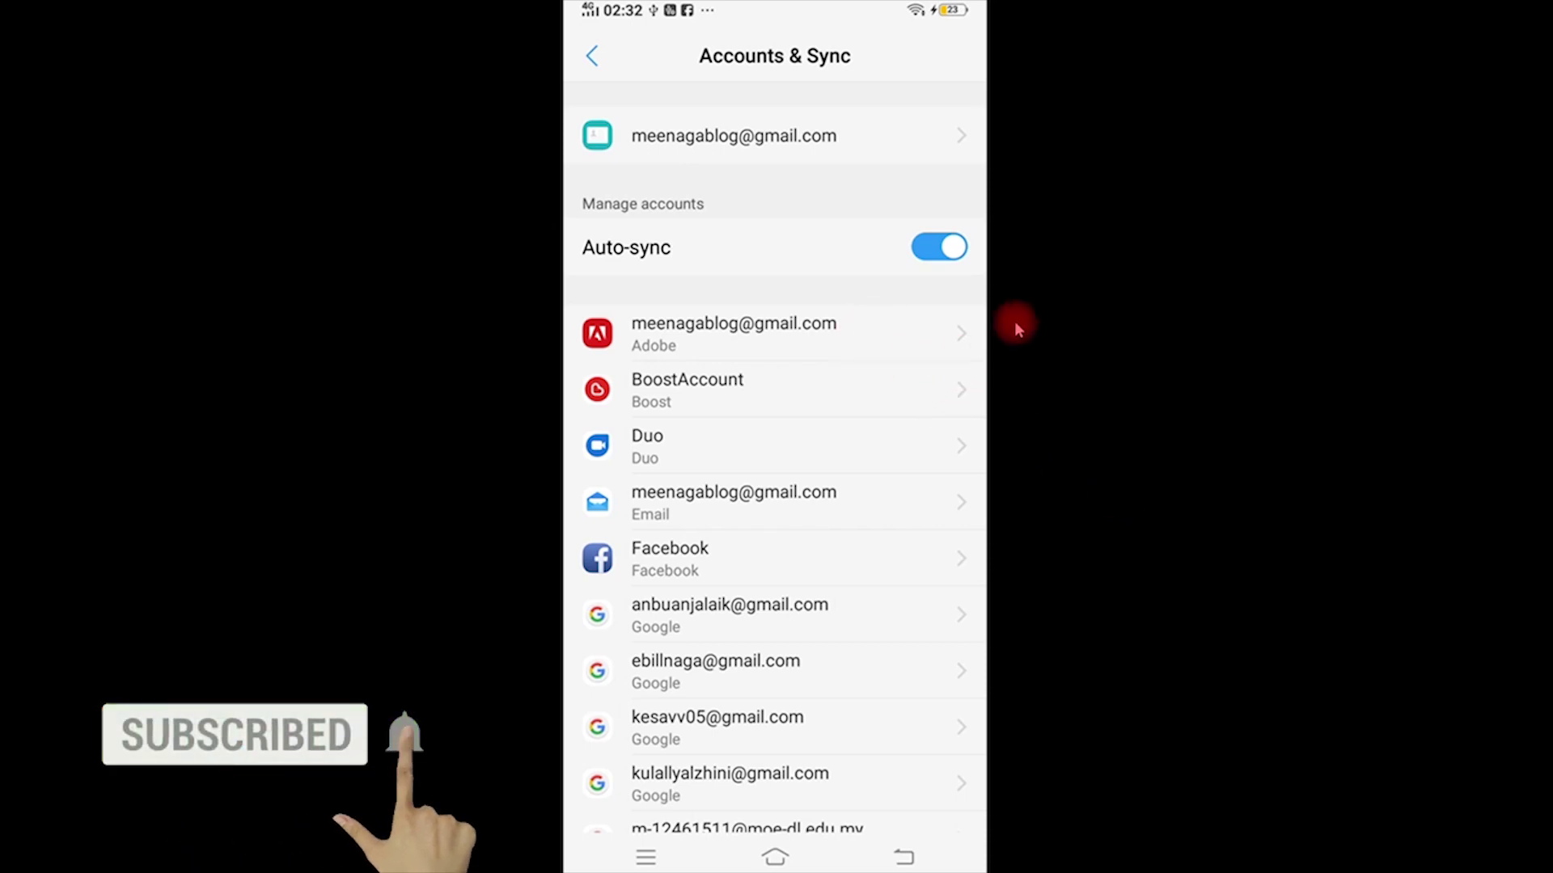
# Step: Choose Add an account and pick Google, bringing up the lock screen password prompt
pyautogui.click(932, 459)
pyautogui.scroll(-10, 933, 458)
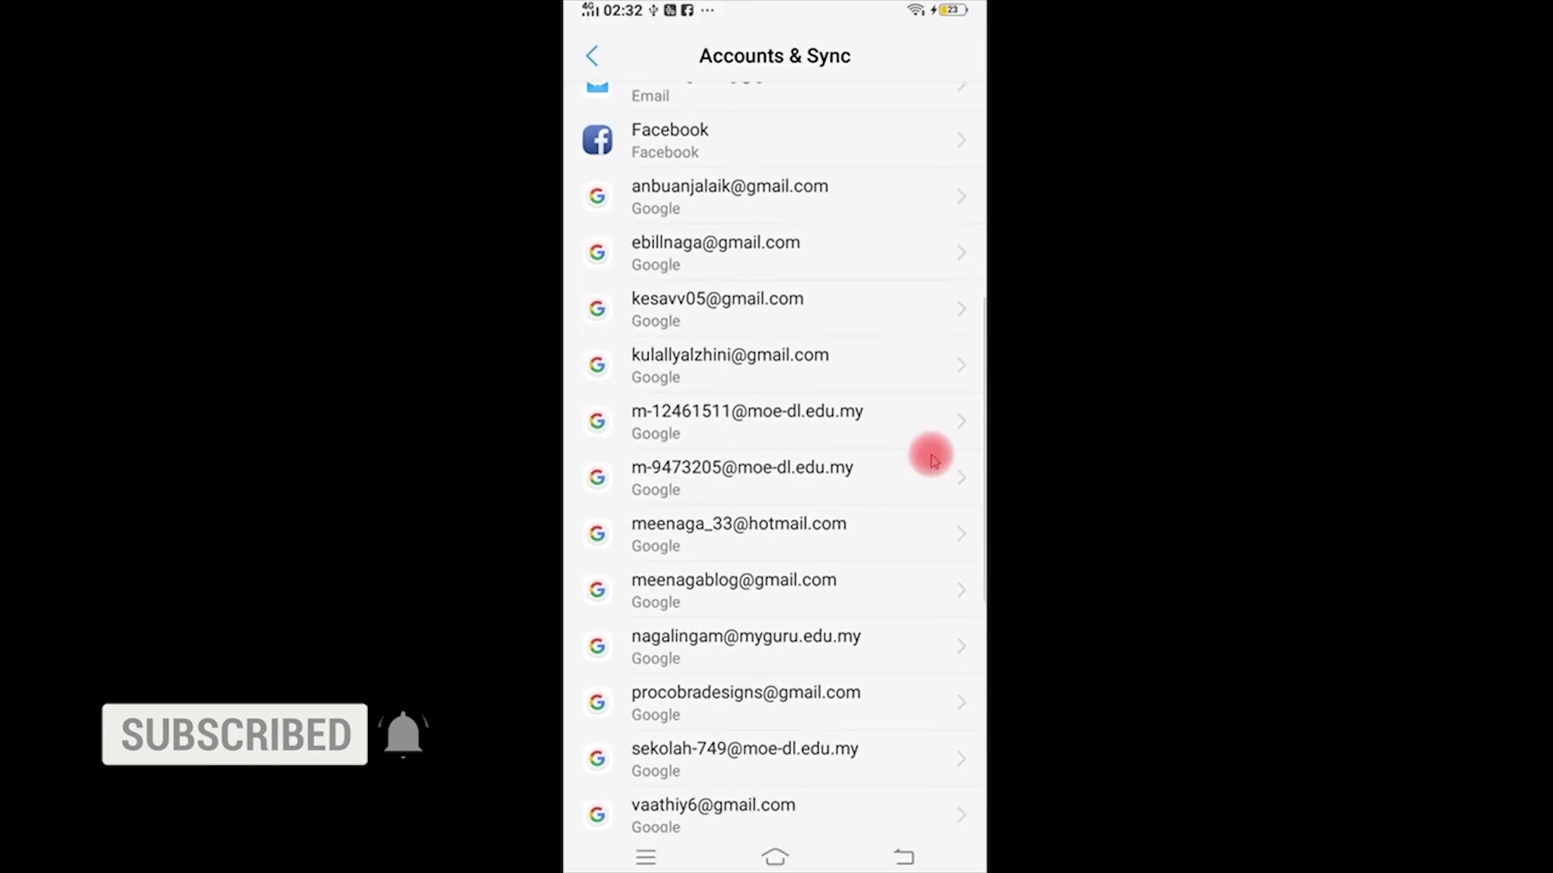
pyautogui.scroll(-5, 930, 455)
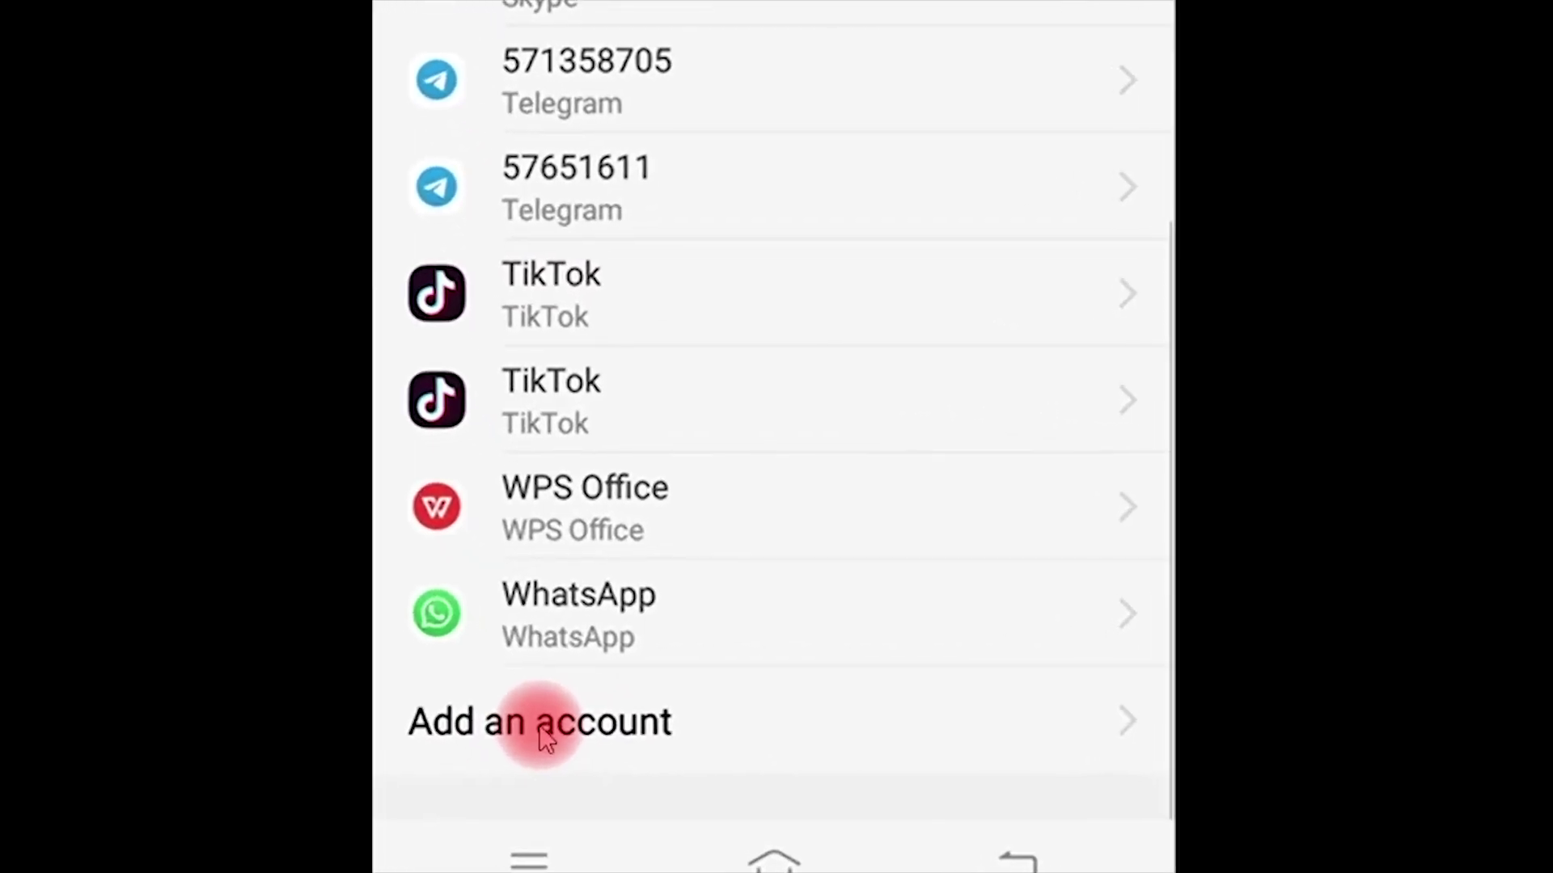
pyautogui.click(543, 732)
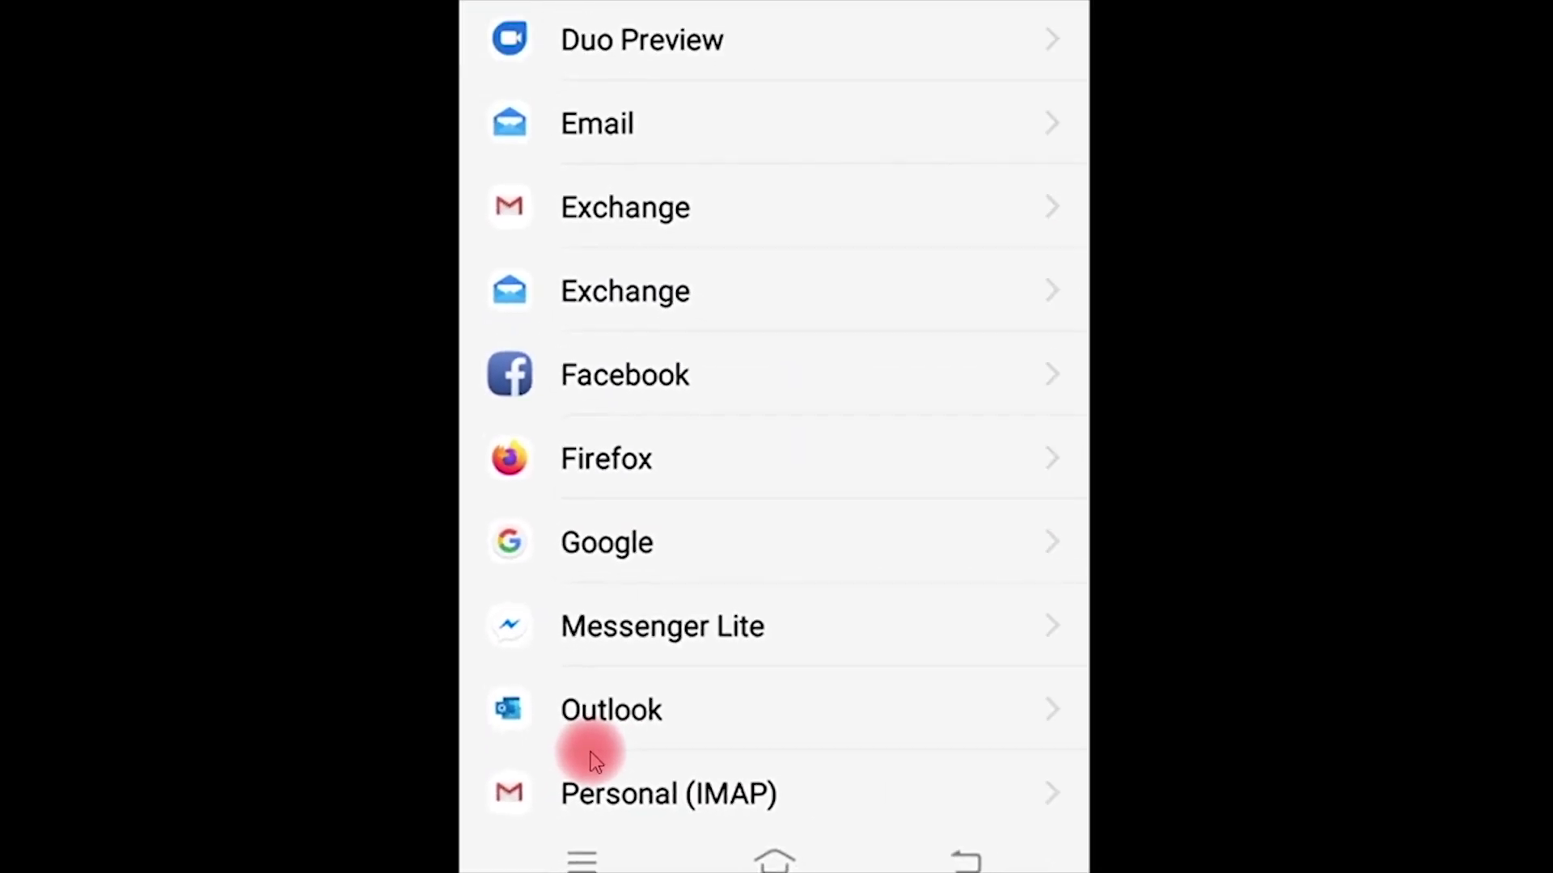
pyautogui.scroll(-3, 612, 766)
pyautogui.scroll(1, 614, 767)
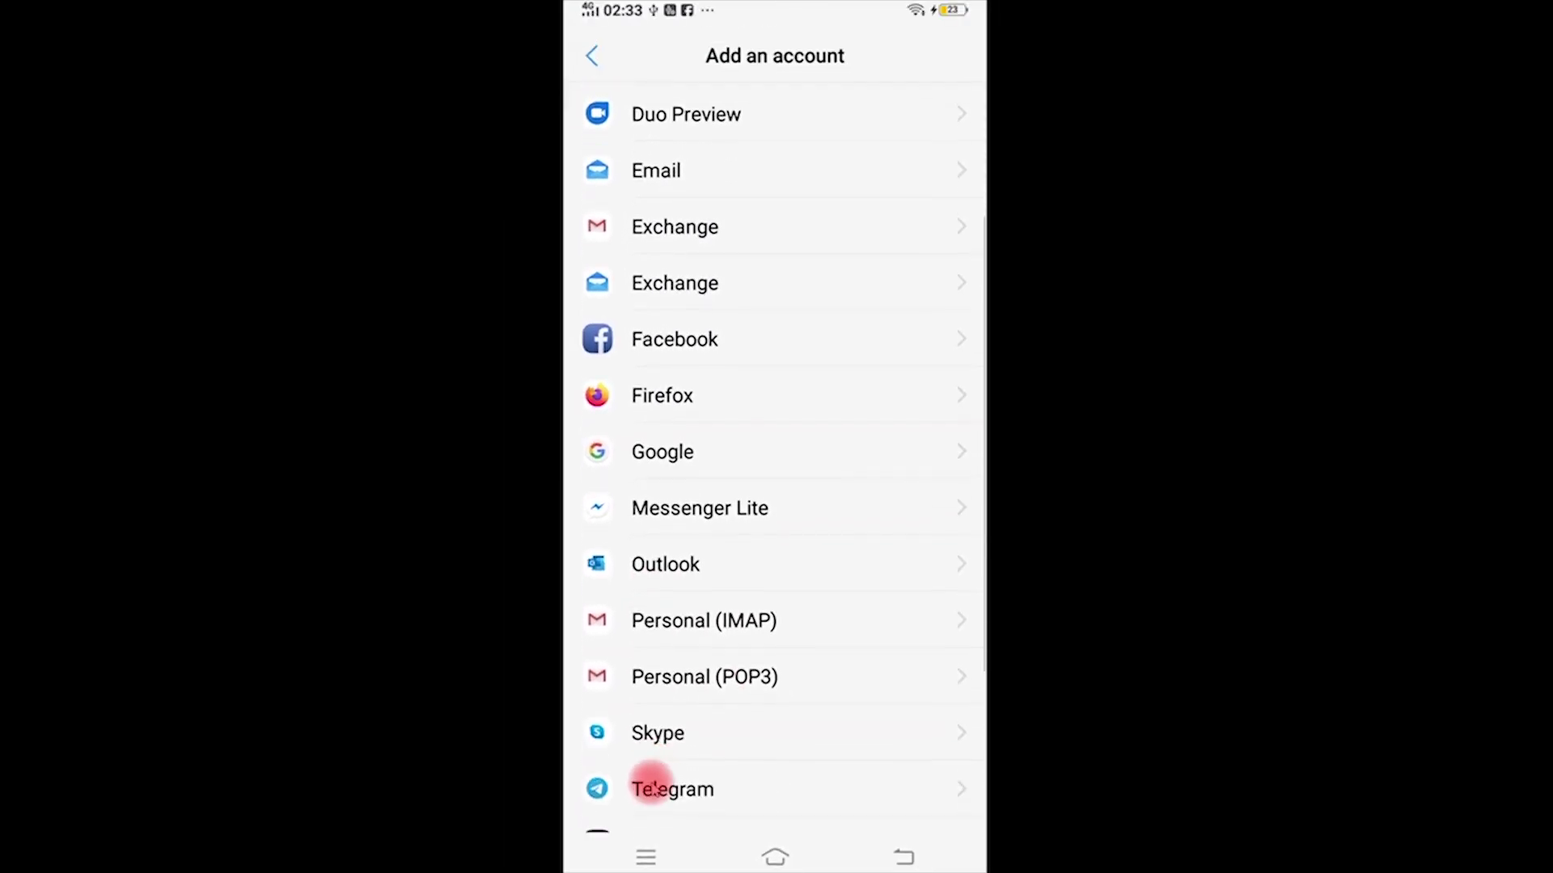
pyautogui.scroll(-1, 651, 784)
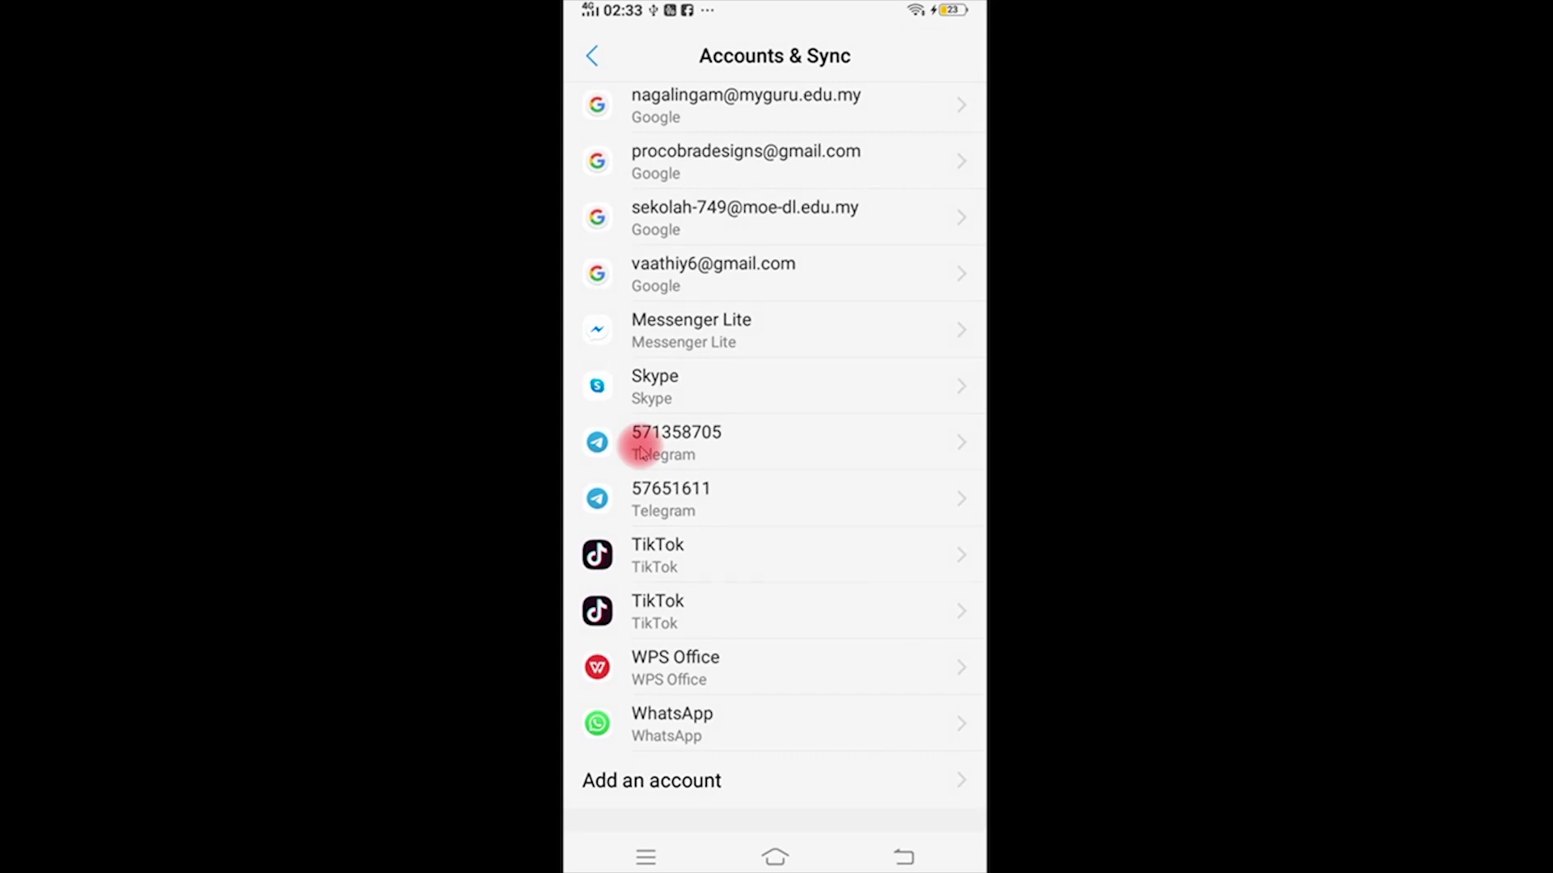
pyautogui.click(641, 452)
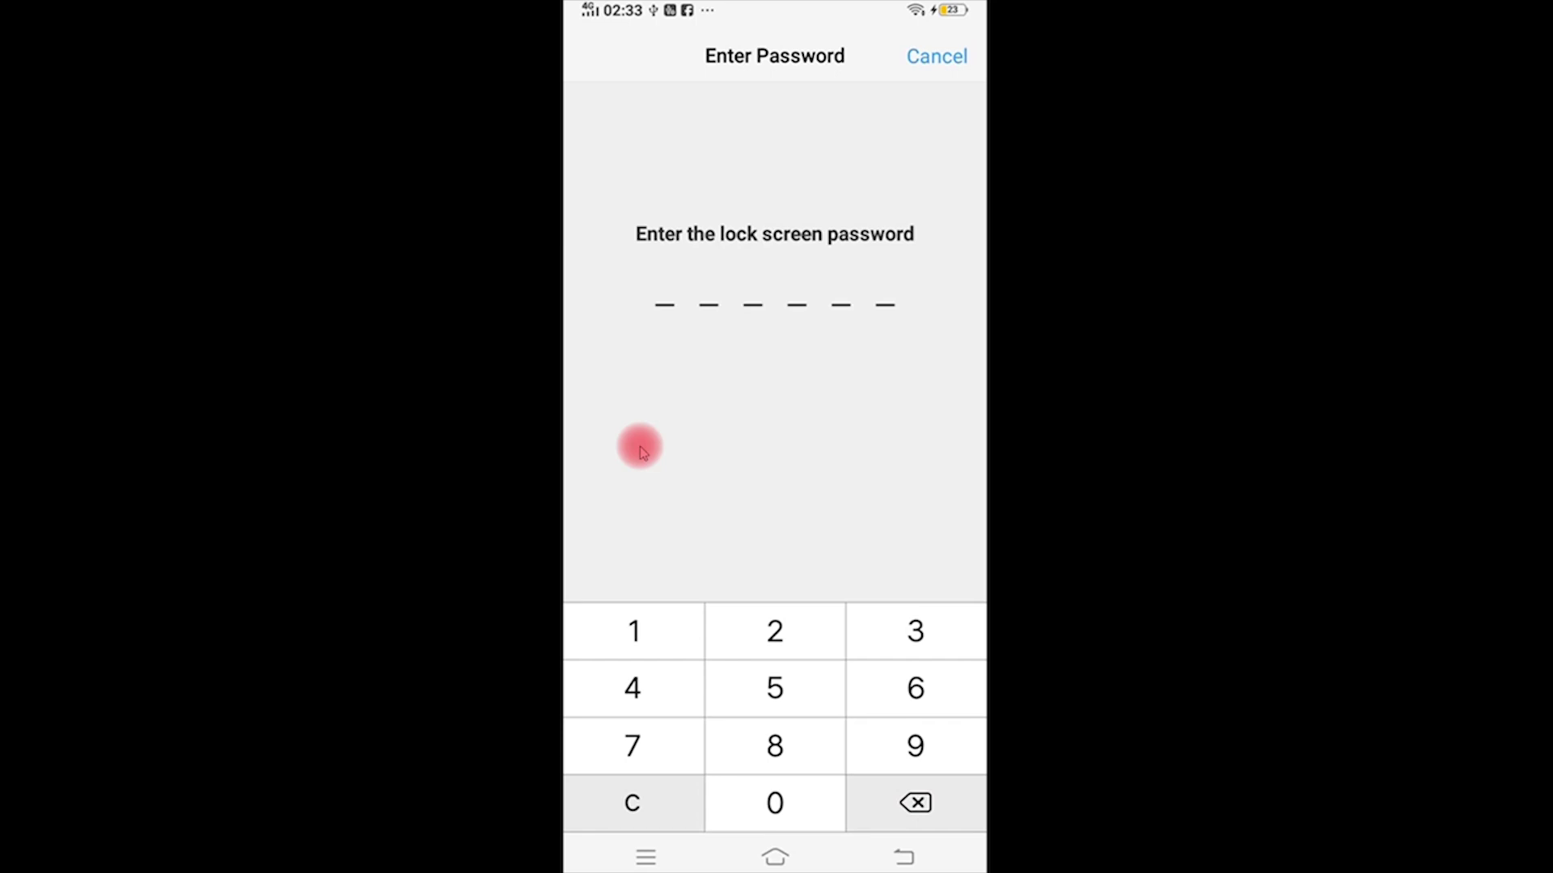
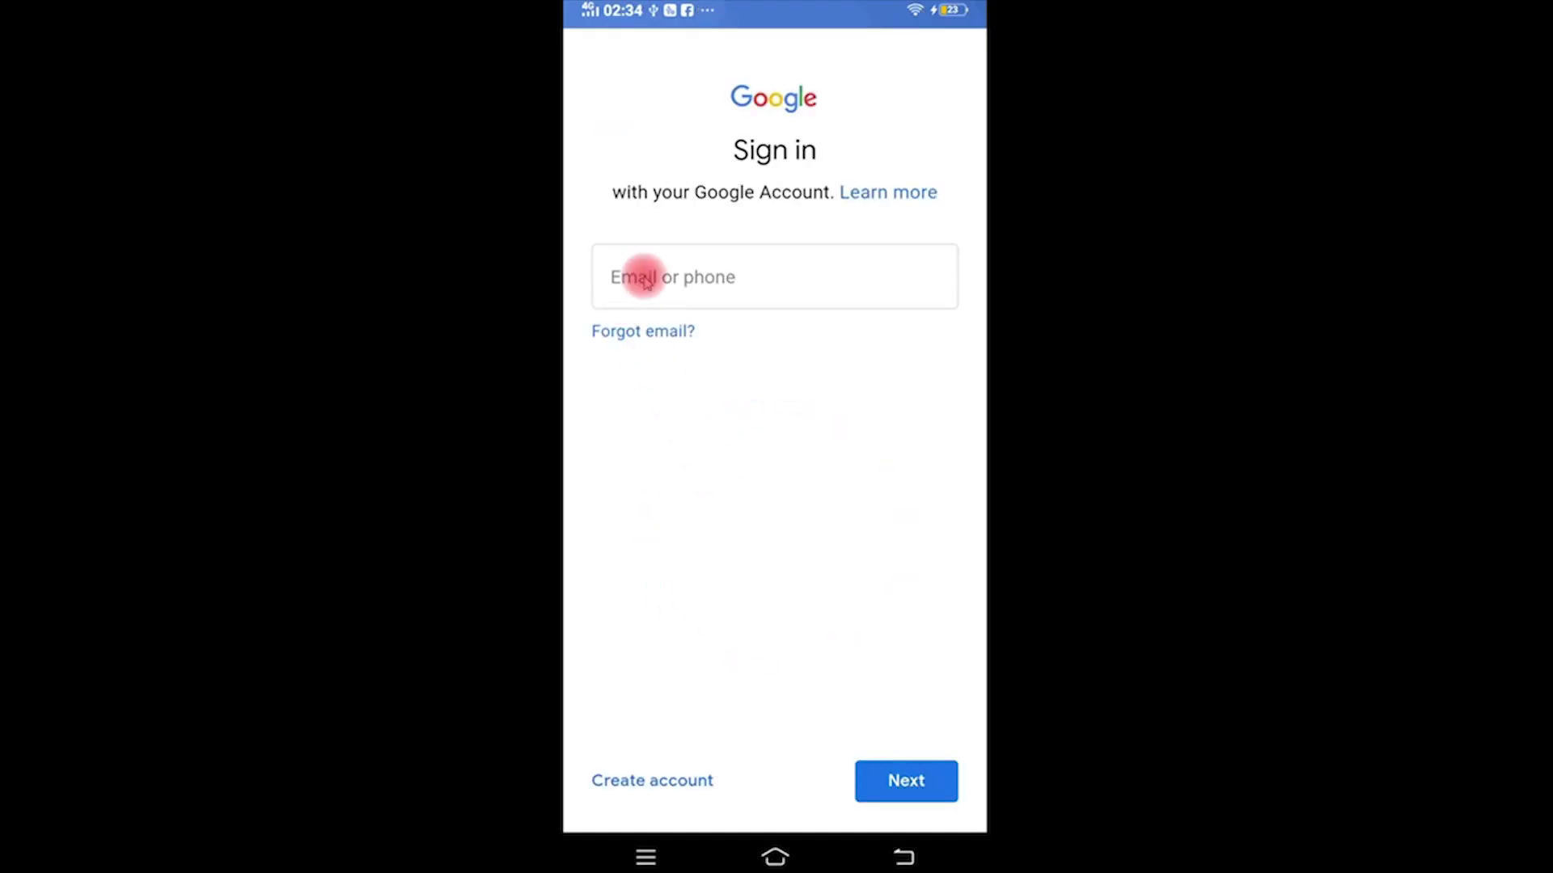
# Step: Enter the lock screen PIN, paste the school account's email address and continue to the password step
pyautogui.click(704, 301)
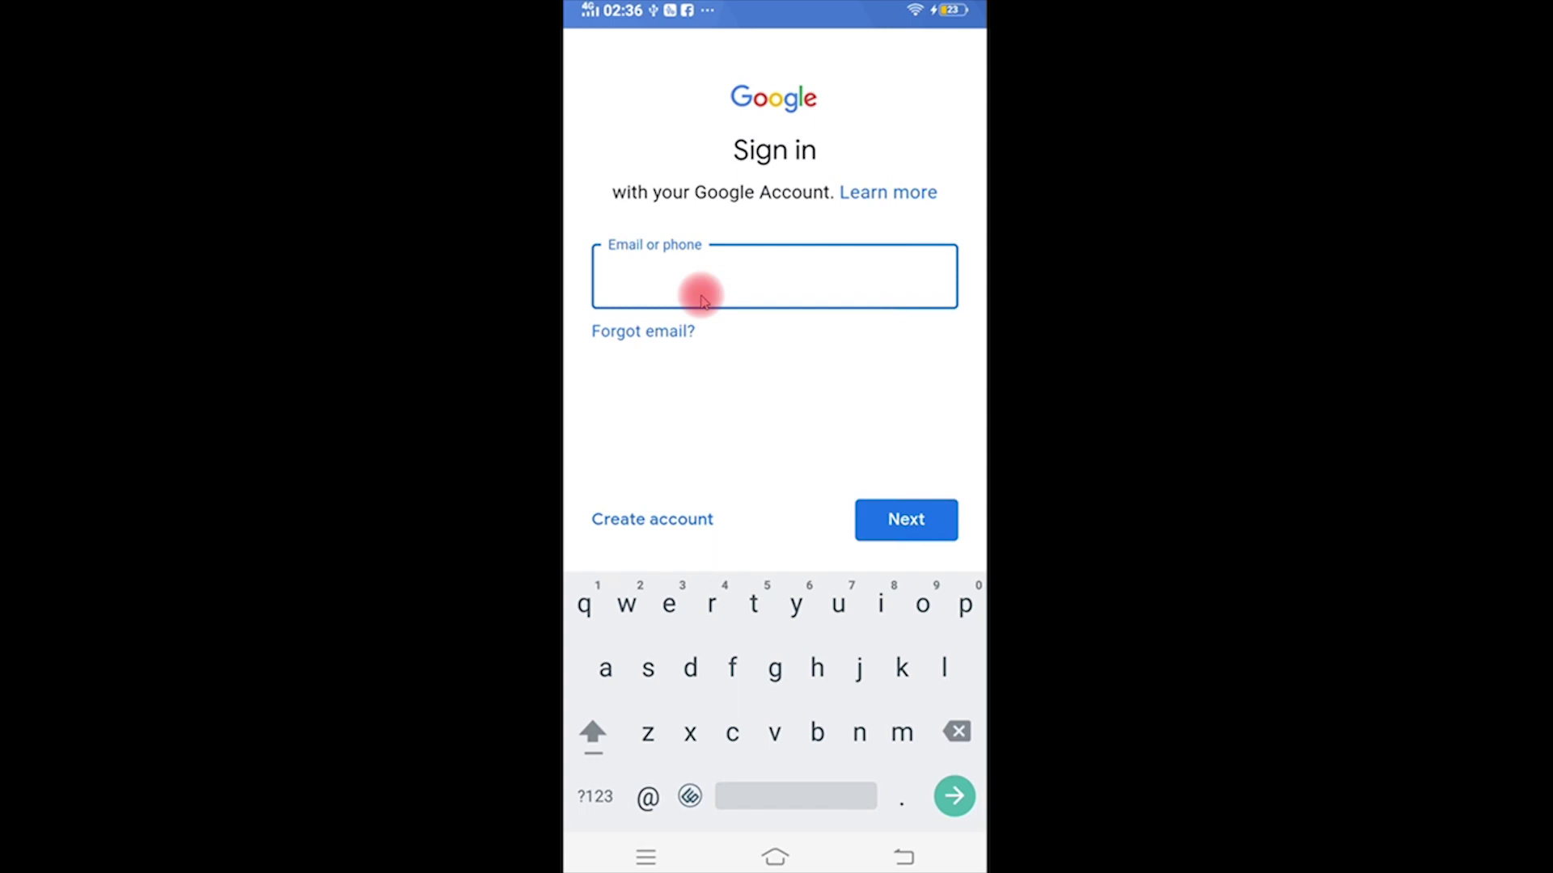
pyautogui.click(700, 300)
pyautogui.hotkey('ctrl', 'v')
pyautogui.press('Escape')
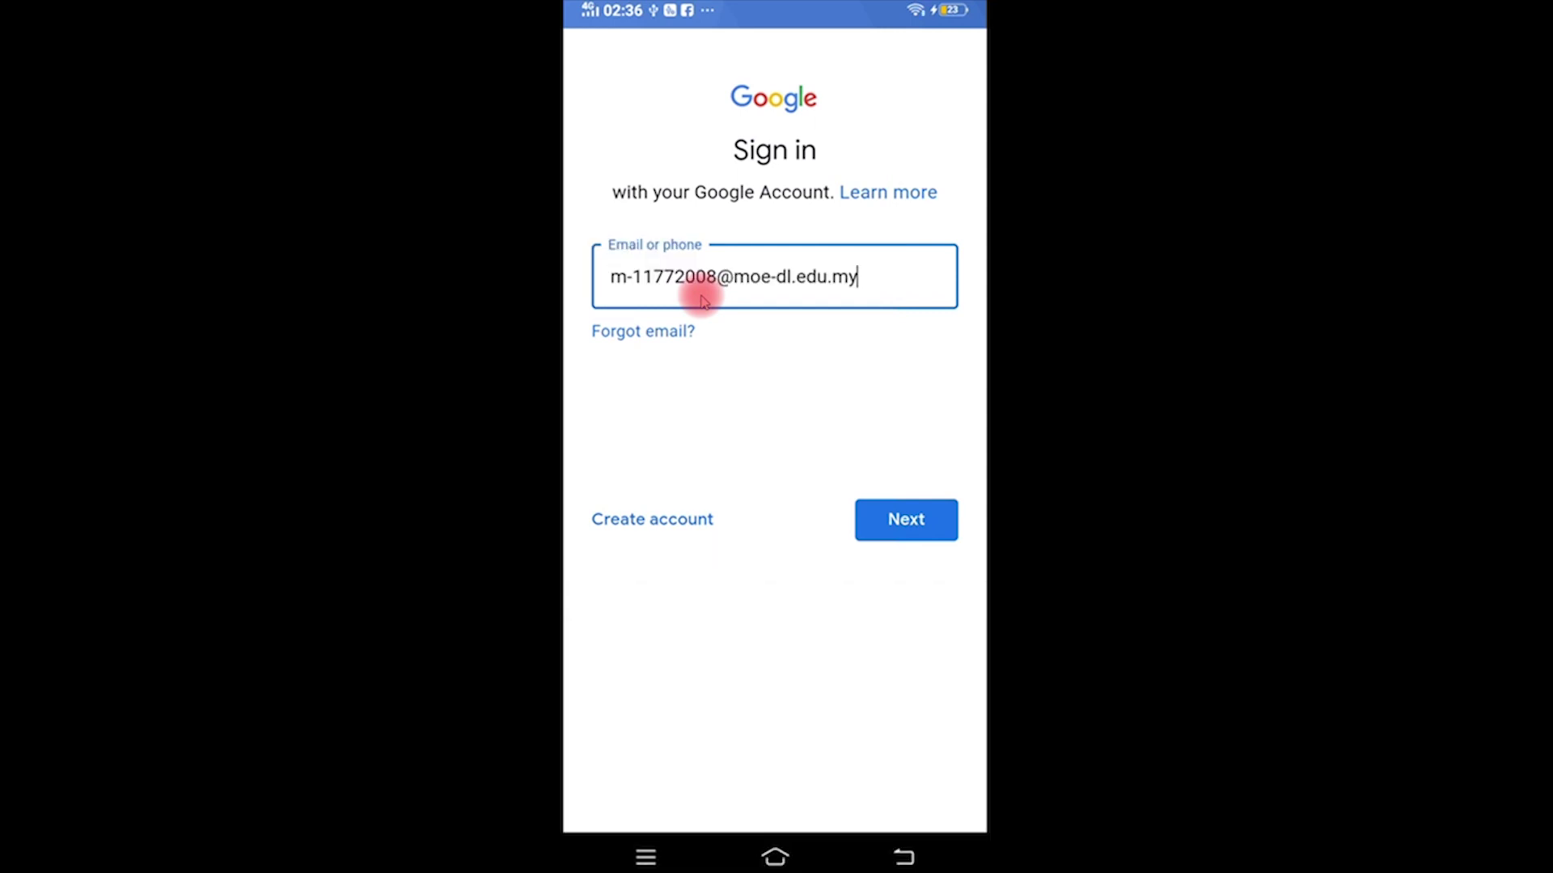
pyautogui.press('Return')
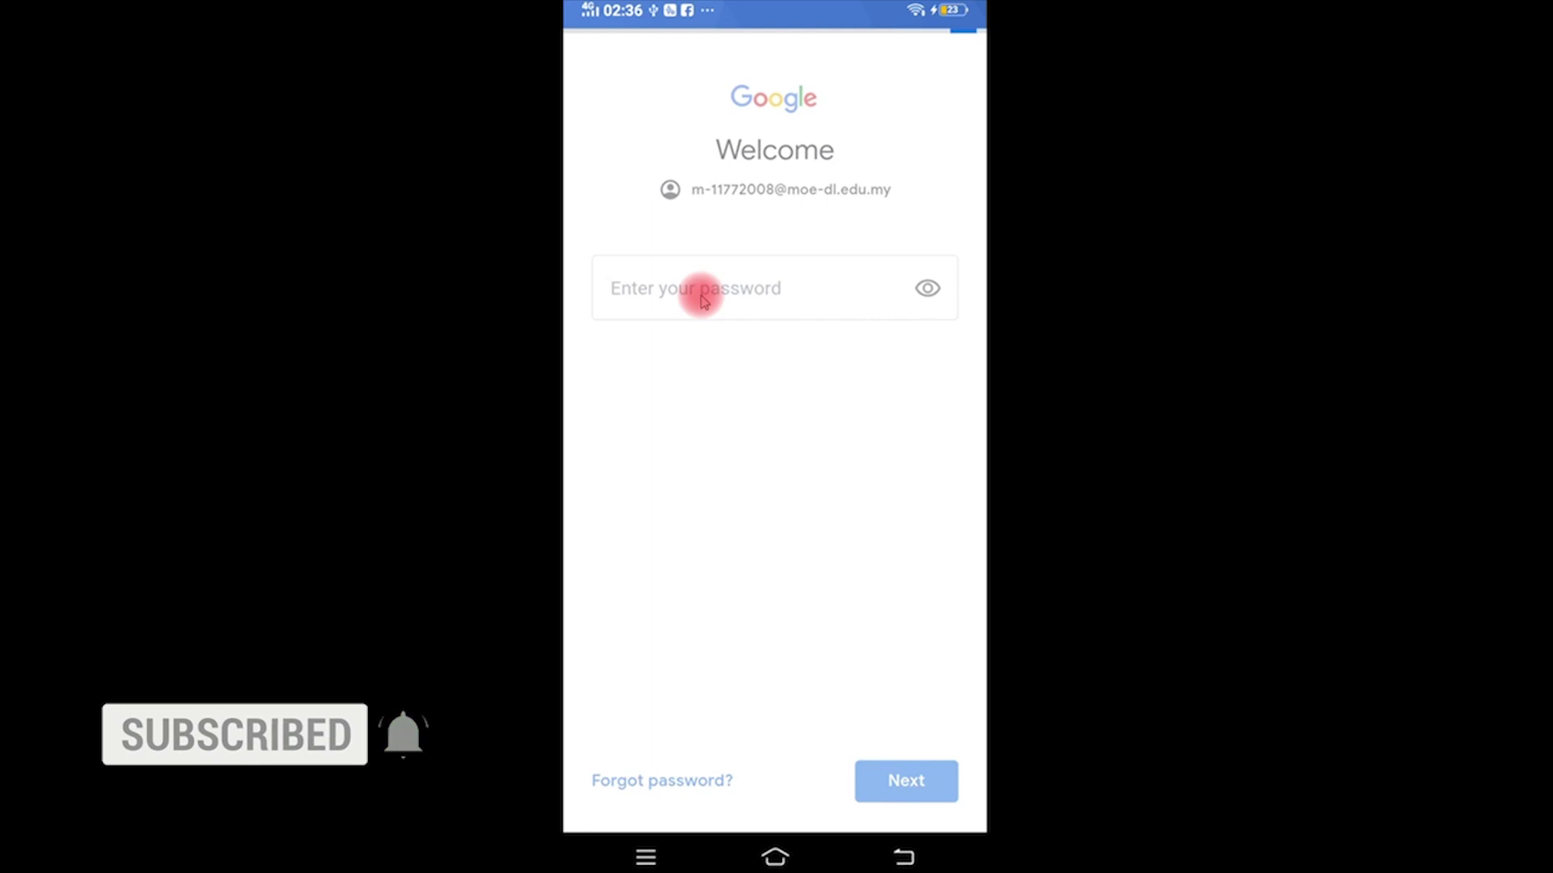
# Step: Enter the account password, accept the terms, create a new strong password and agree to Google's Terms
pyautogui.click(700, 299)
pyautogui.hotkey('ctrl', 'v')
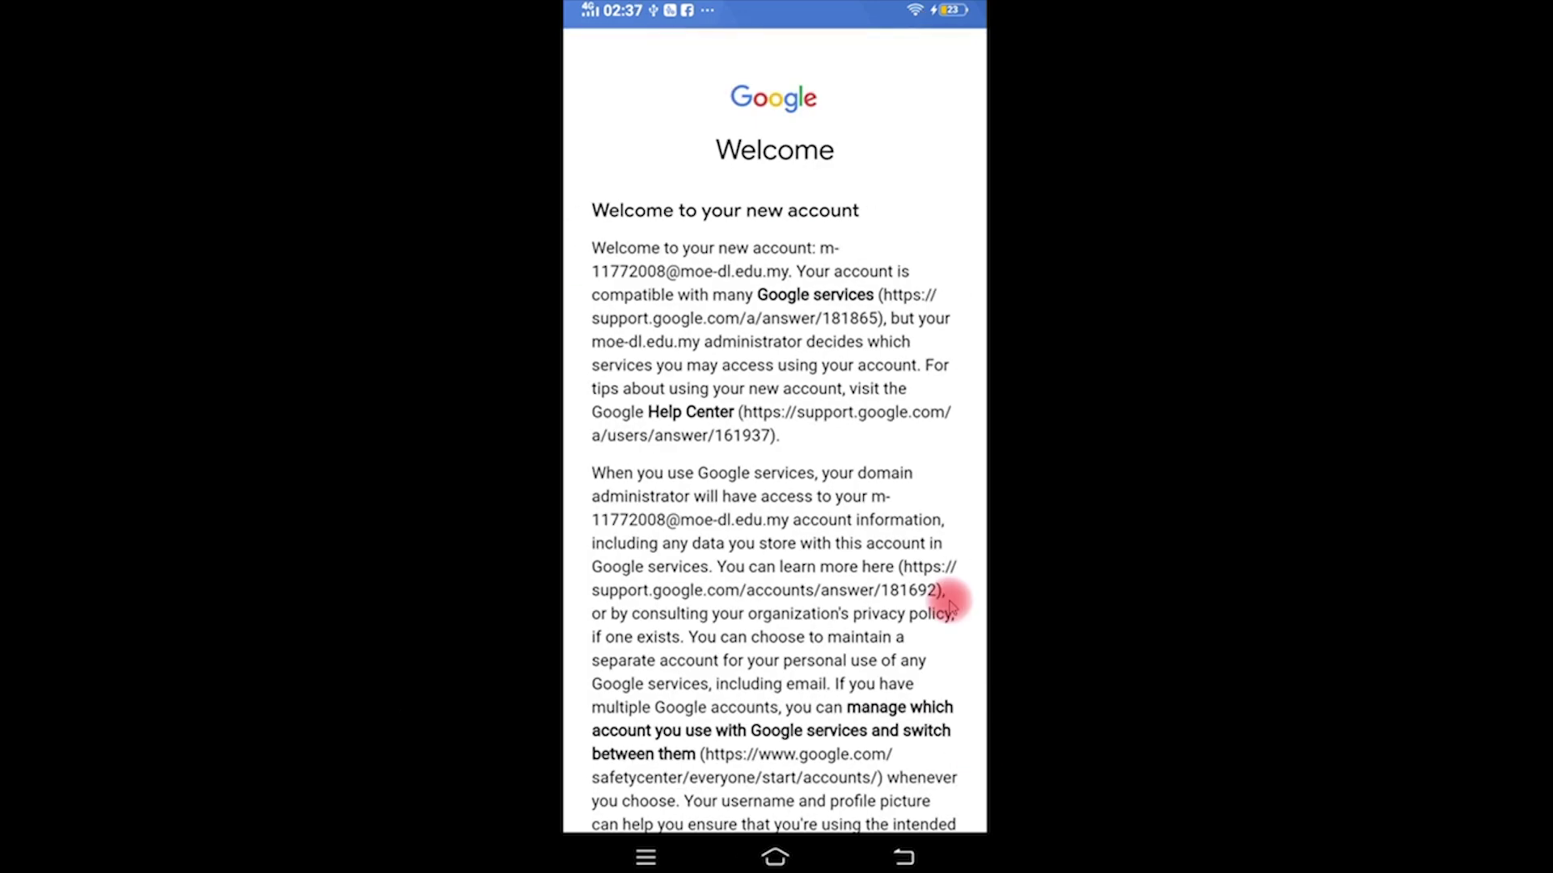
pyautogui.scroll(-10, 950, 606)
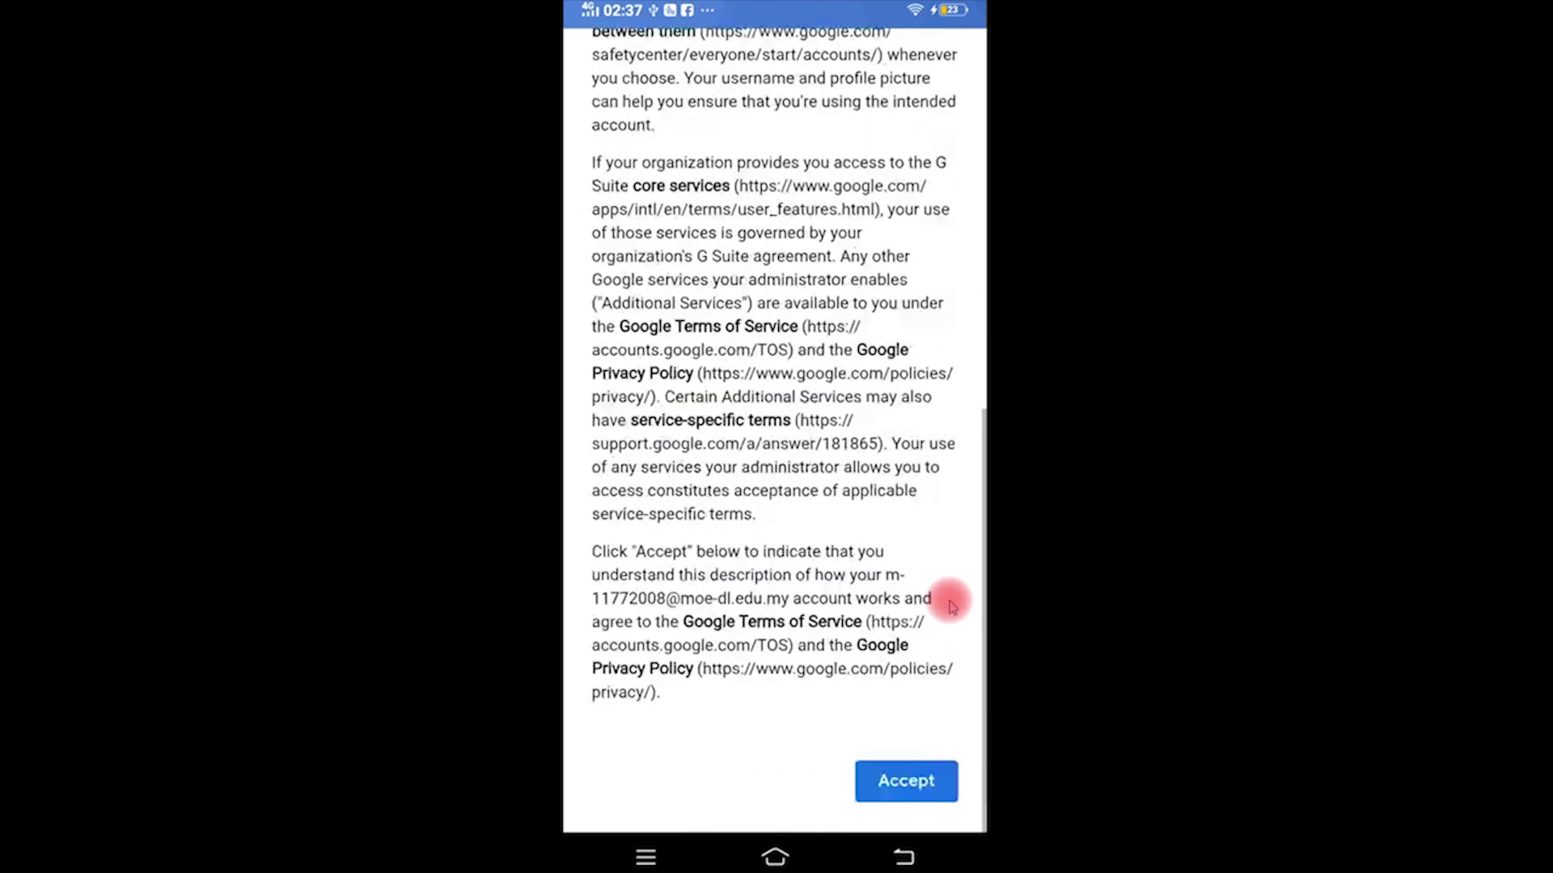
pyautogui.scroll(6, 950, 607)
pyautogui.scroll(-6, 950, 606)
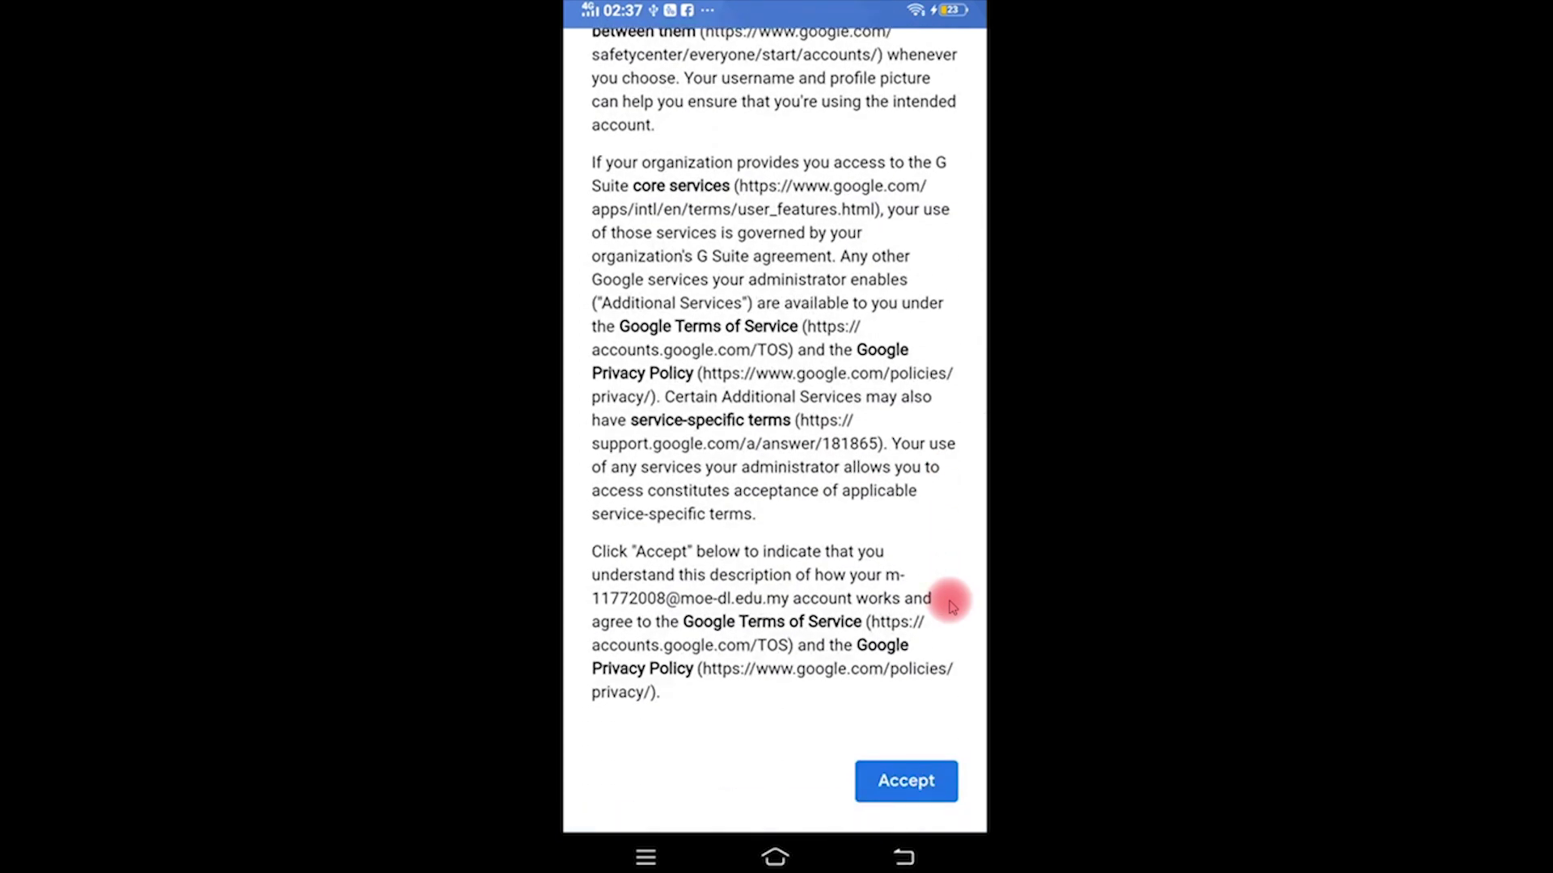
pyautogui.click(906, 781)
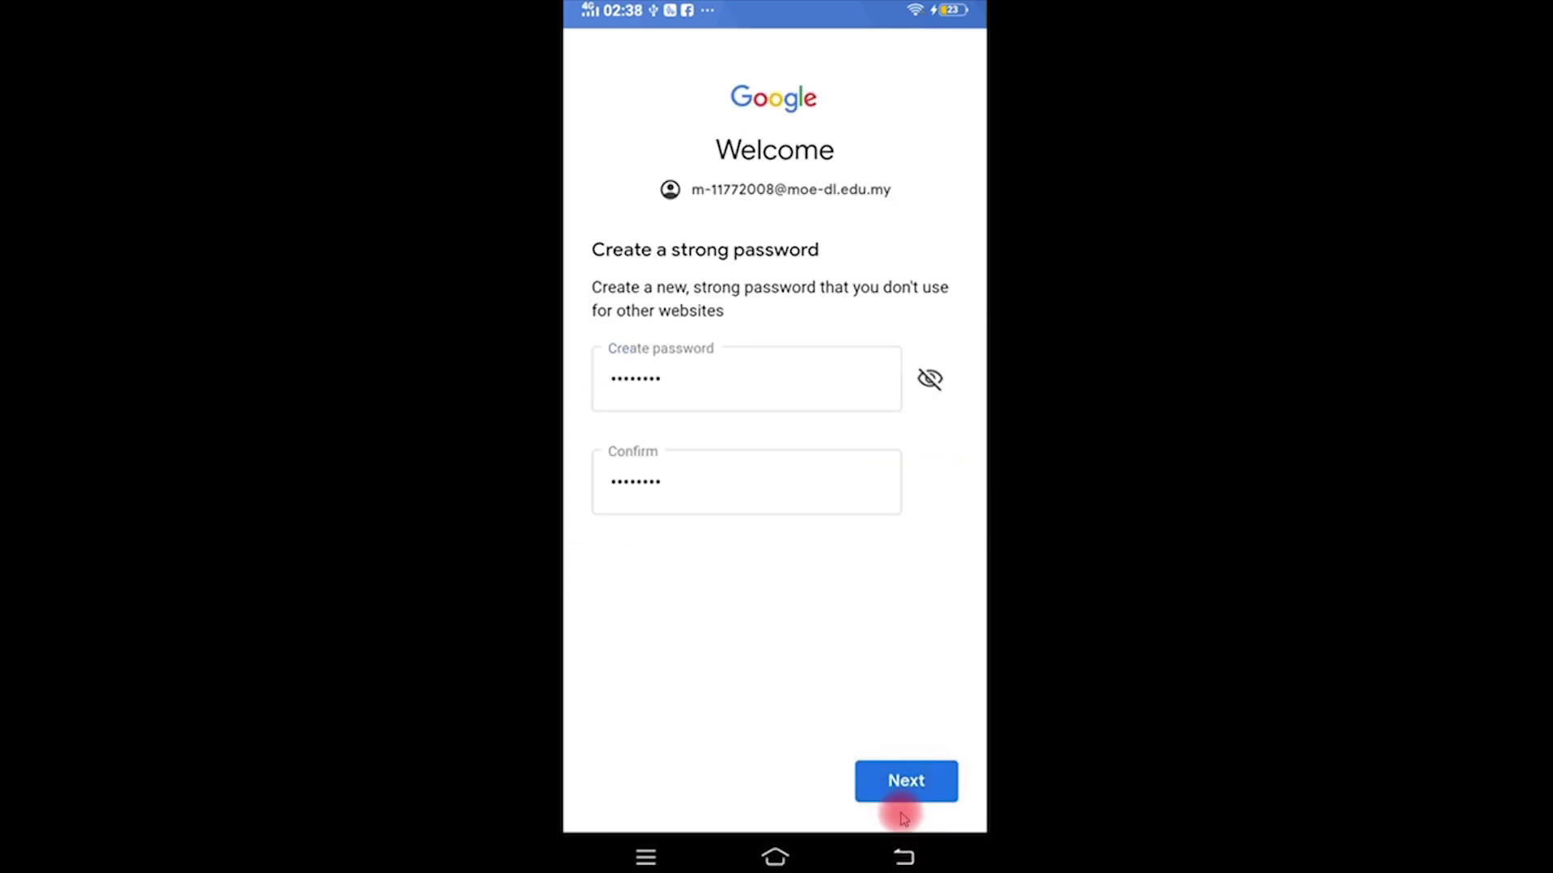
pyautogui.click(901, 780)
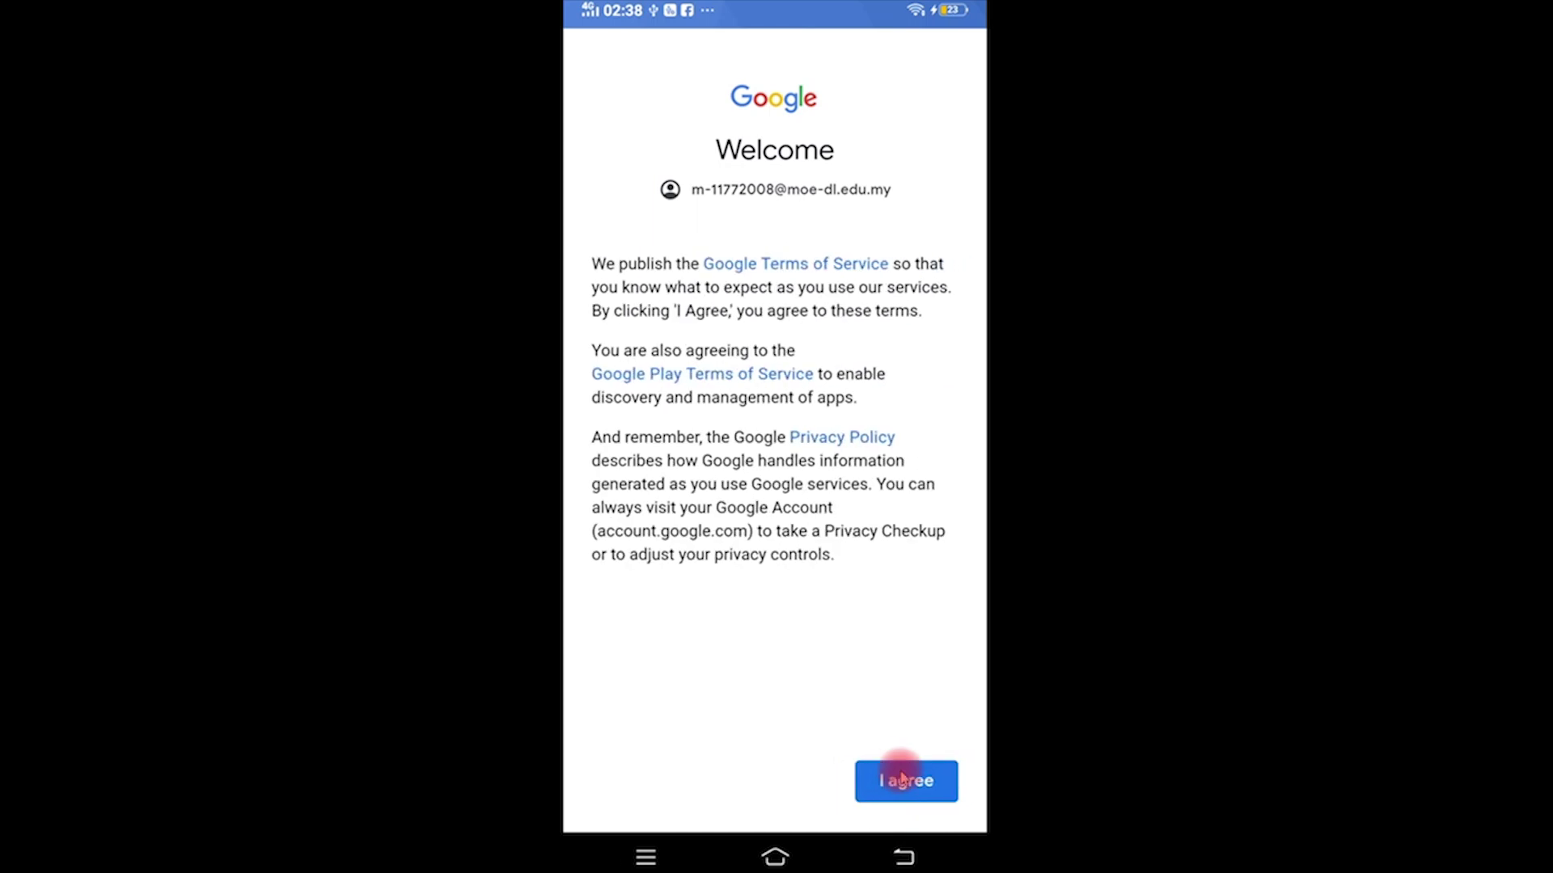
pyautogui.click(902, 780)
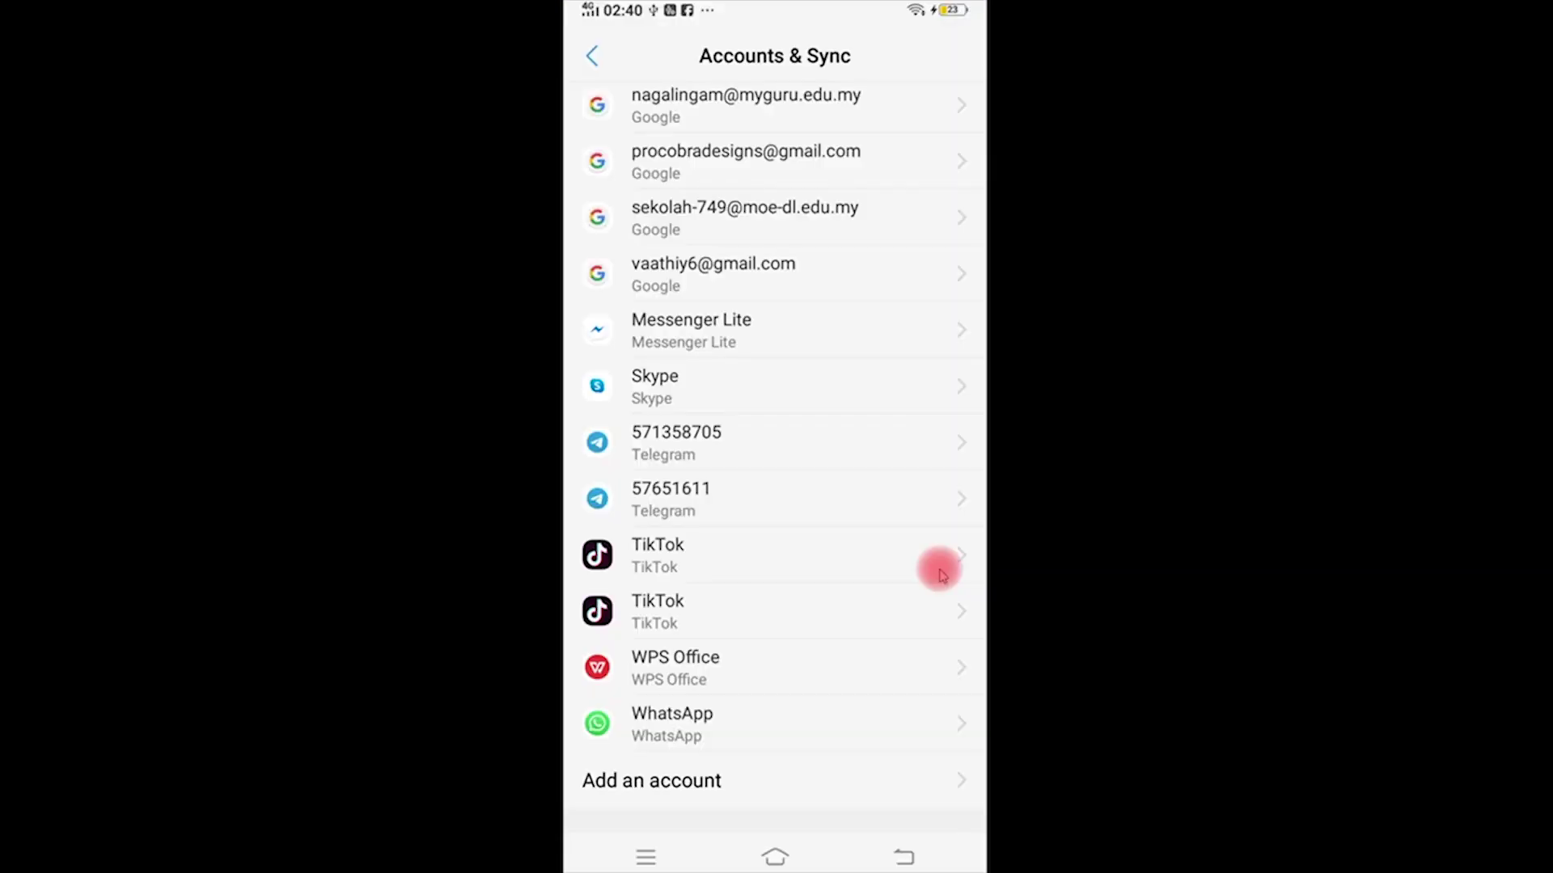
# Step: Scroll back up the Accounts & Sync account list
pyautogui.scroll(2, 940, 574)
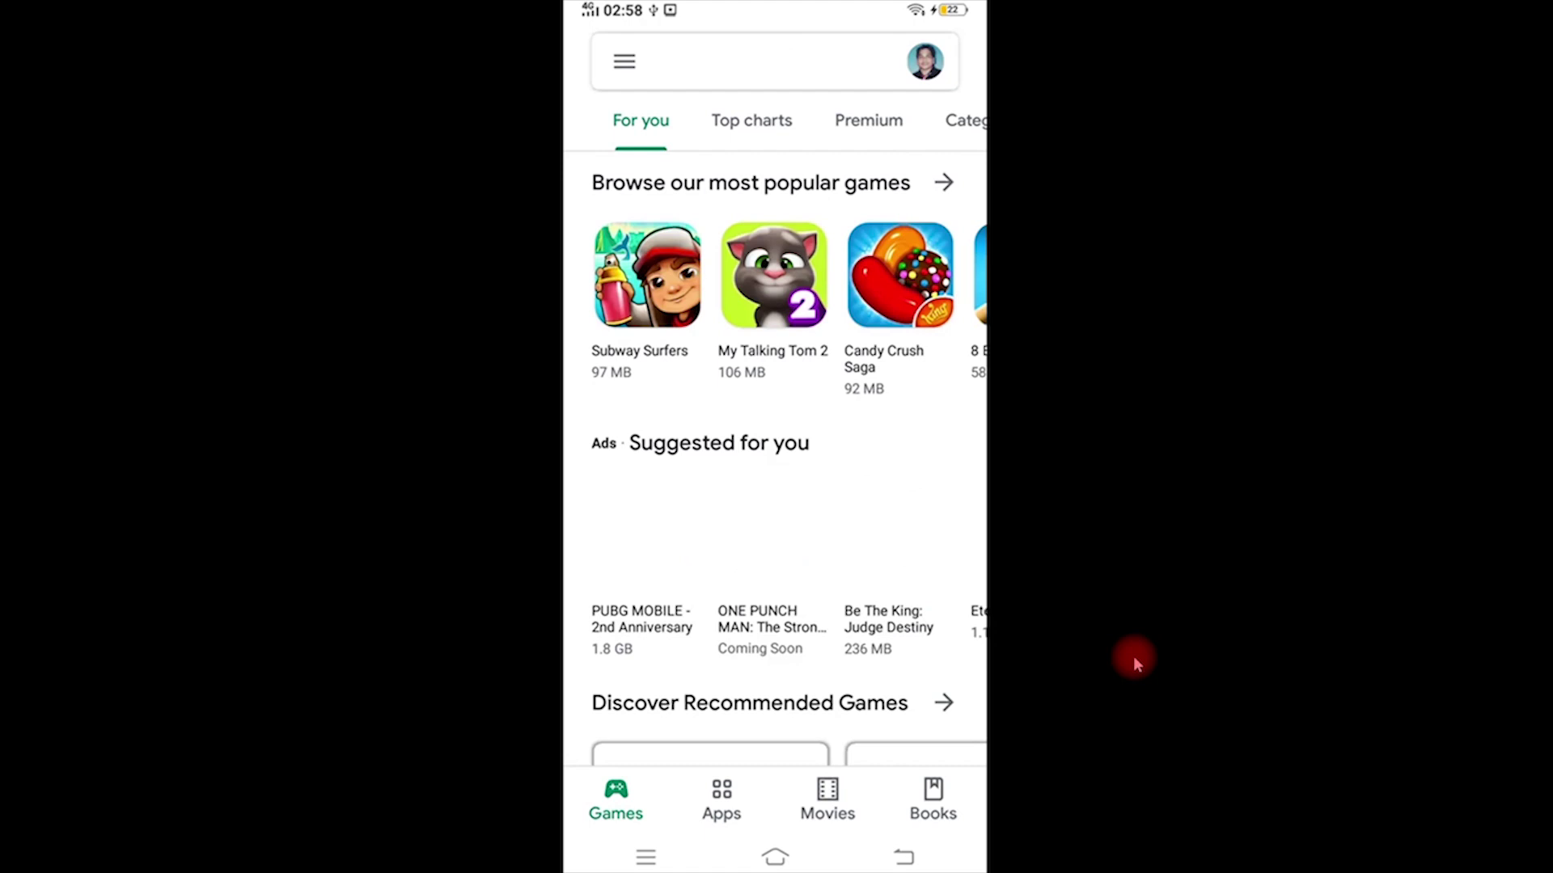
# Step: Search 'google cl' in the Play Store, install Google Classroom and open it
pyautogui.click(734, 64)
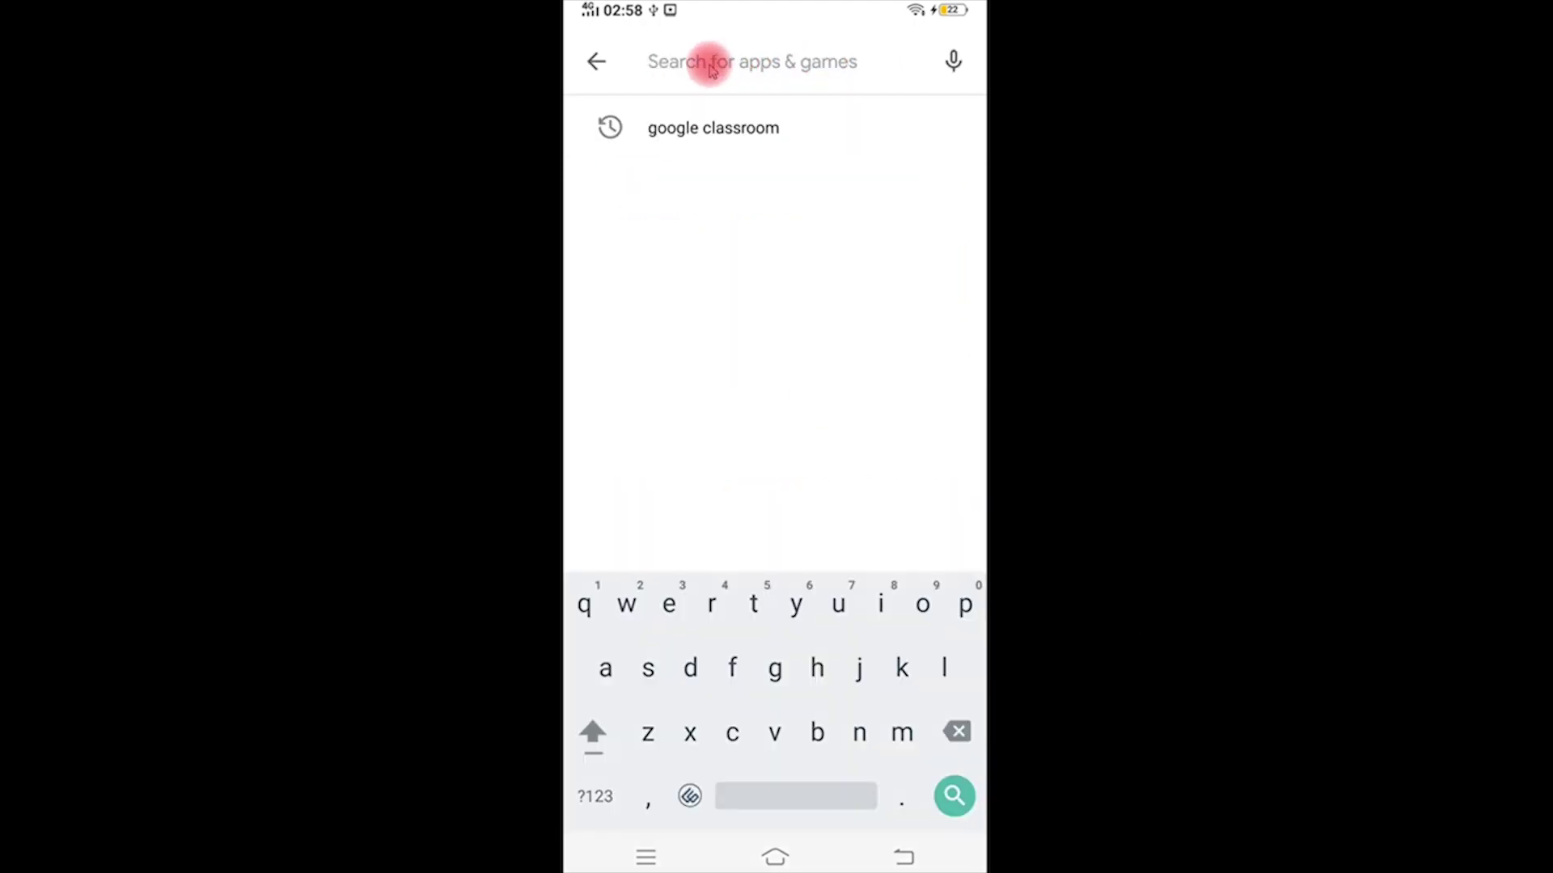
pyautogui.write('googl')
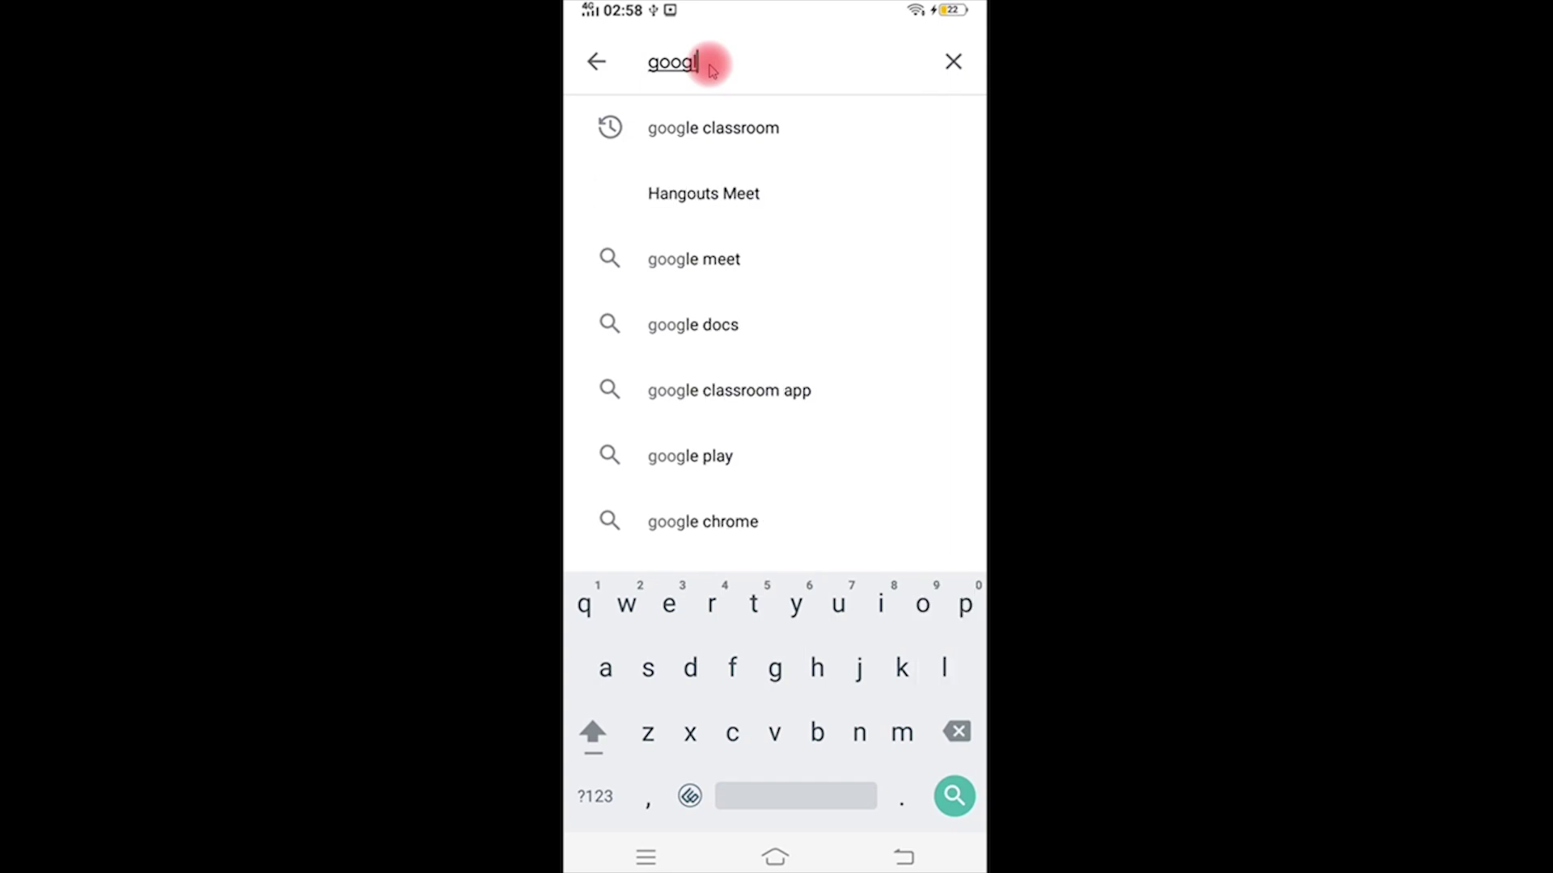
pyautogui.write('e cl')
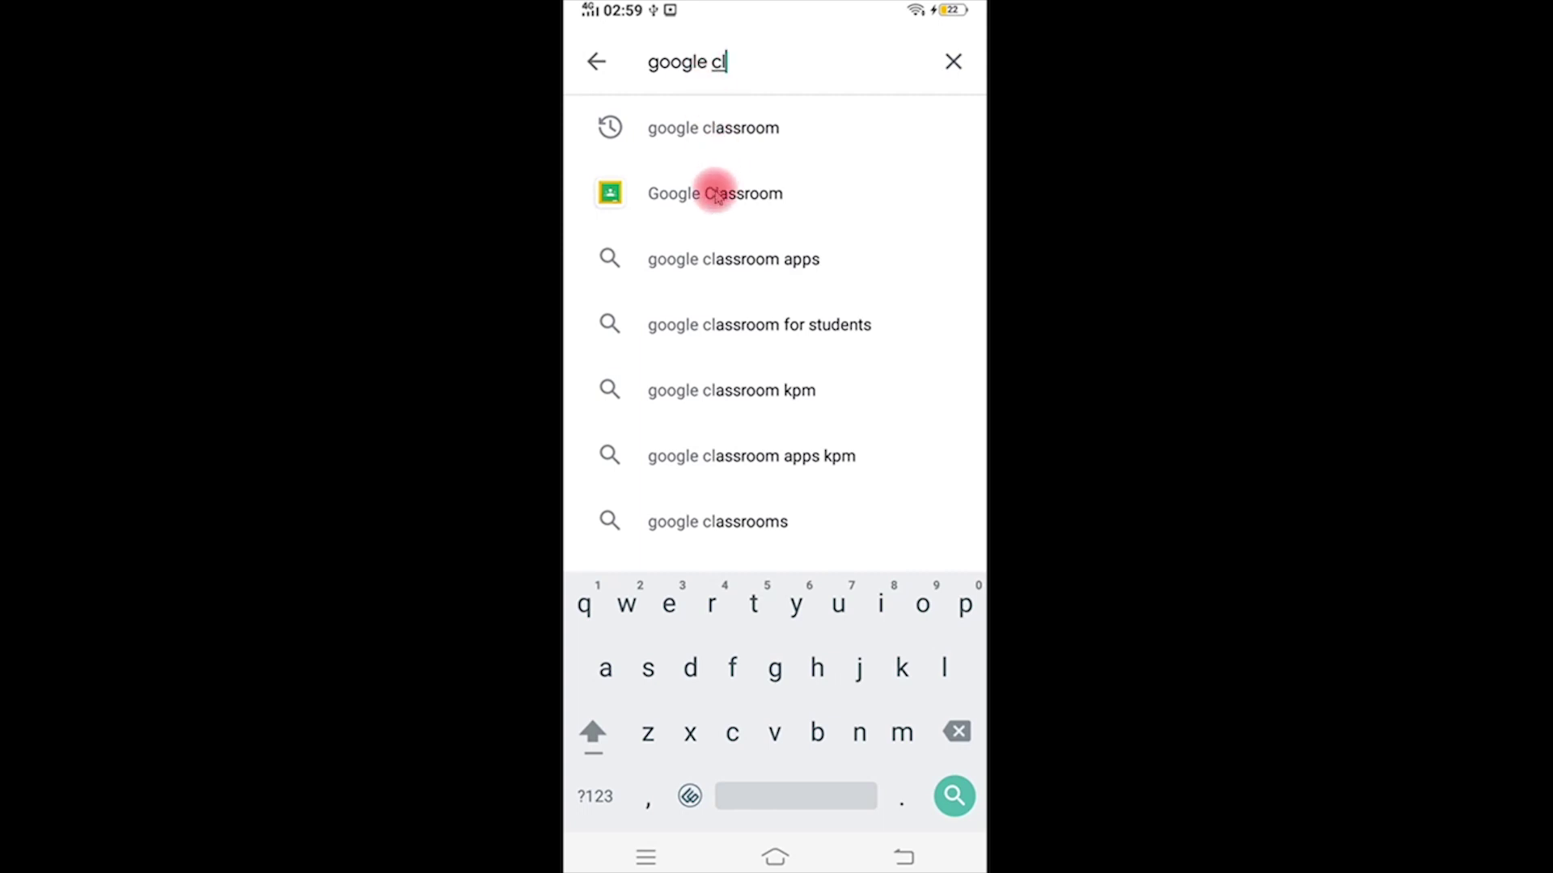
pyautogui.click(715, 194)
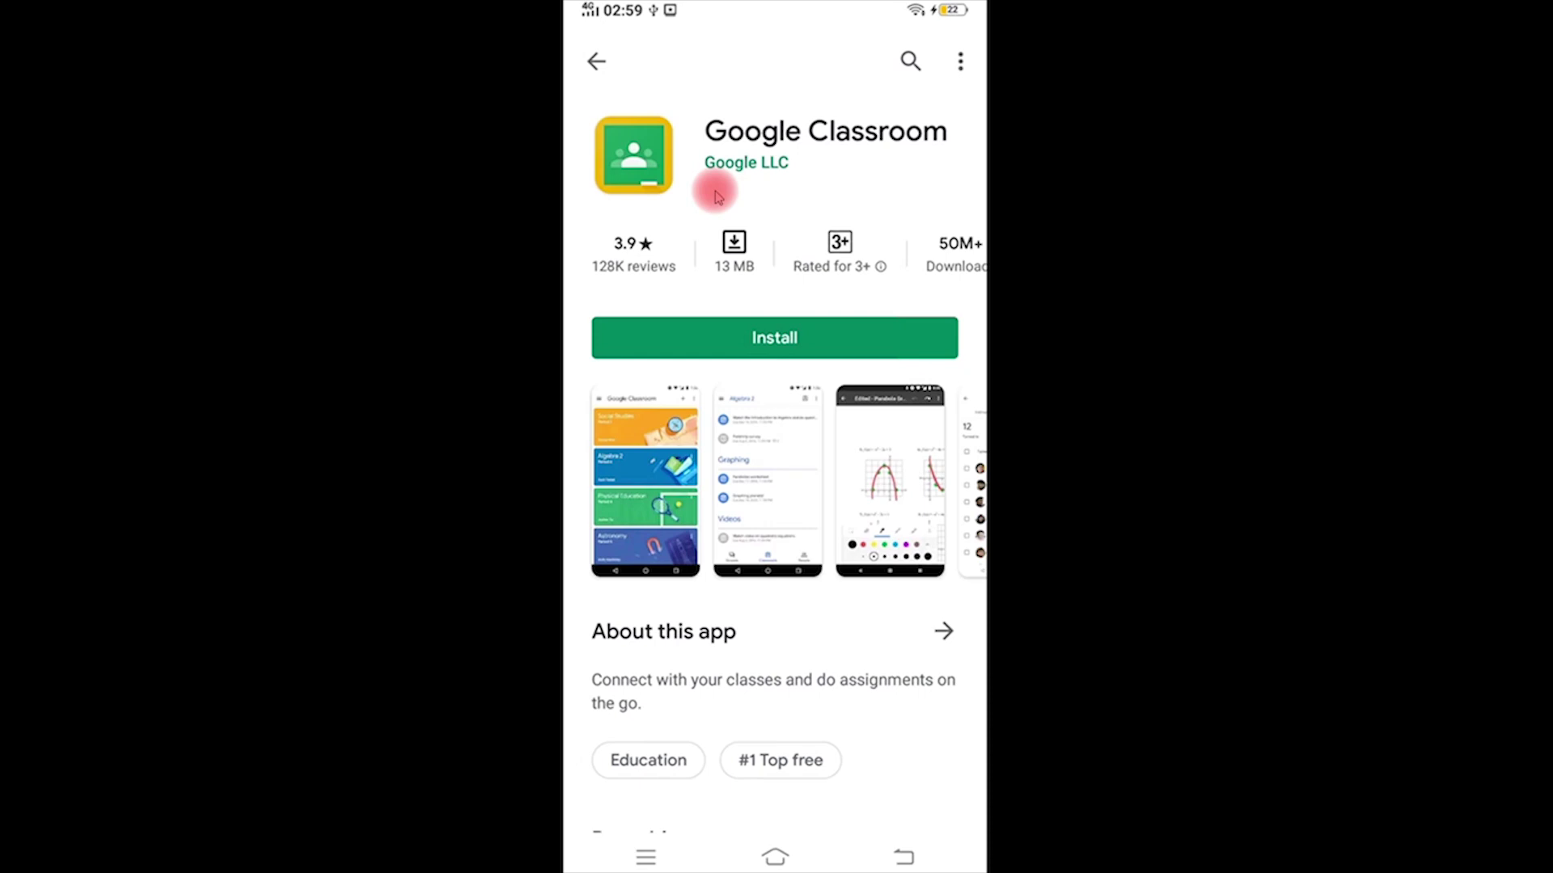
pyautogui.click(738, 350)
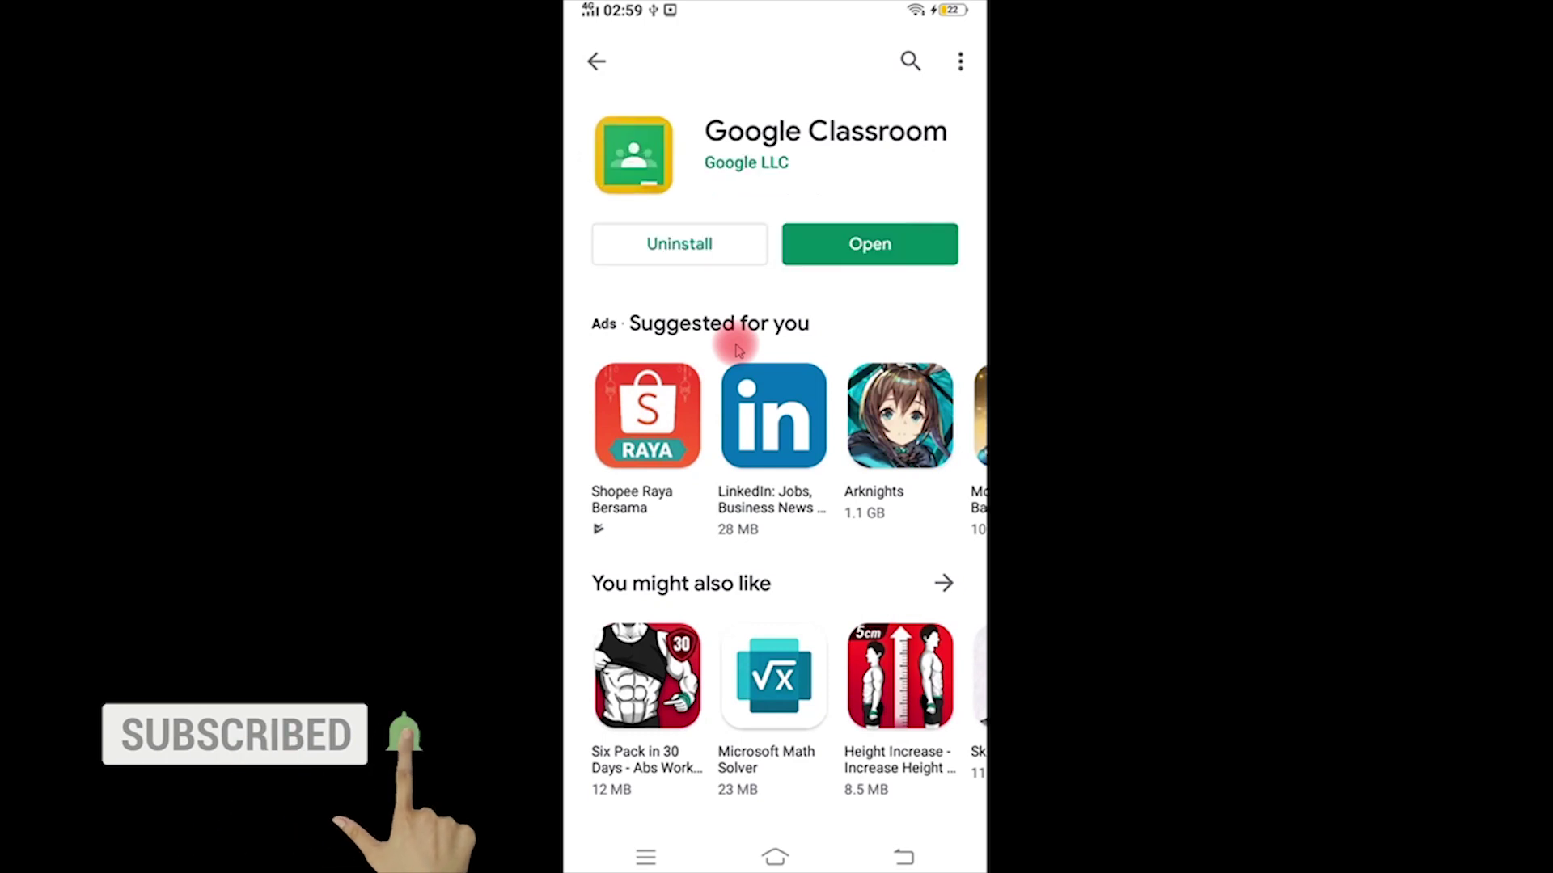
pyautogui.click(788, 247)
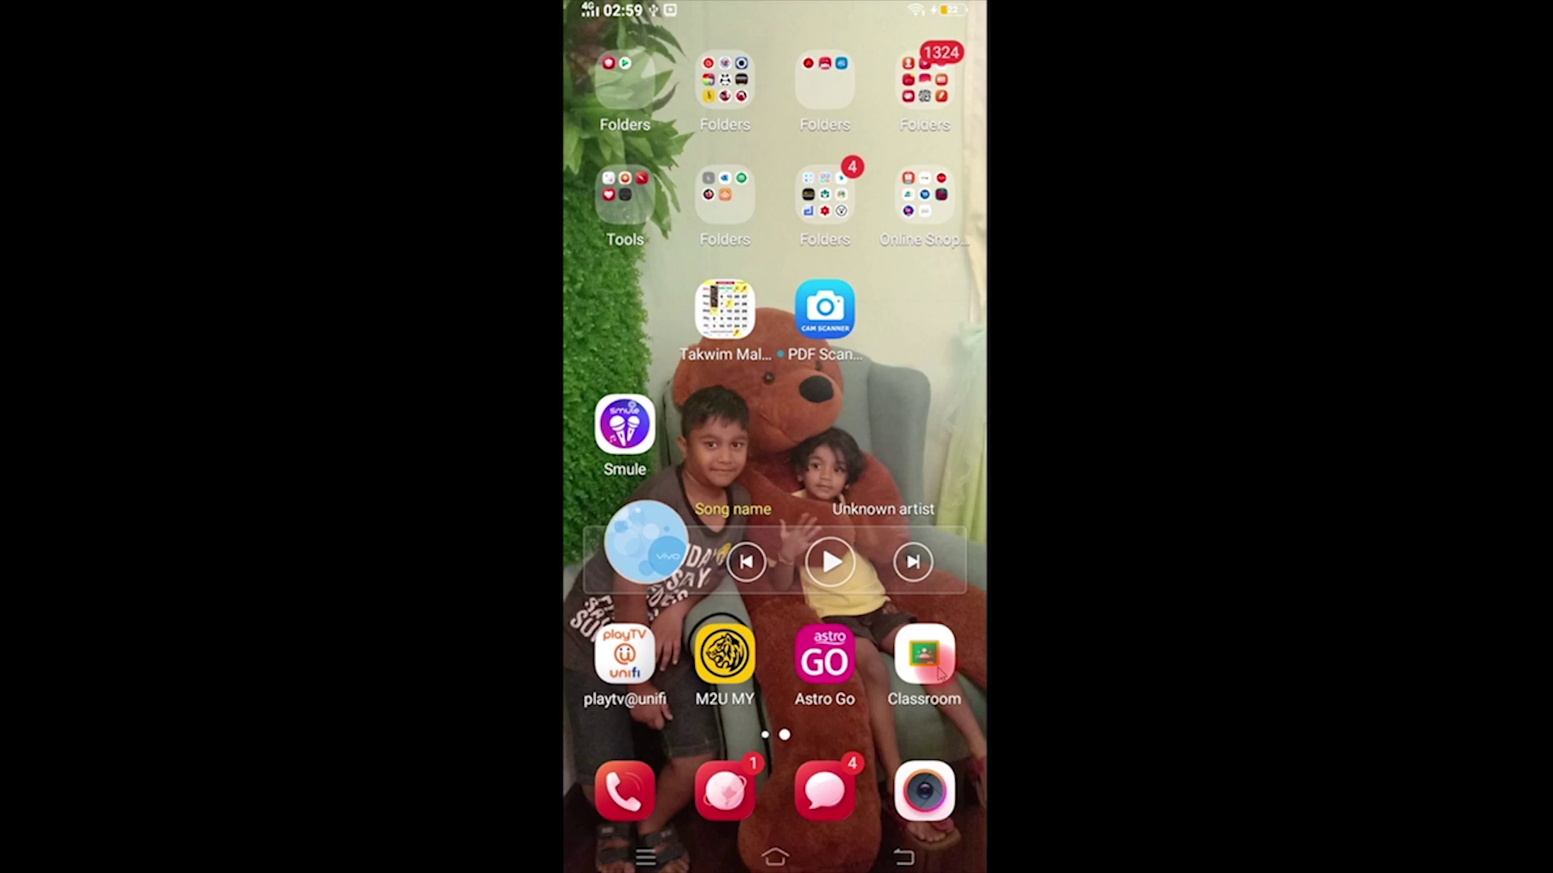
# Step: Launch Classroom, begin setup and choose the school moe-dl.edu.my account
pyautogui.click(924, 656)
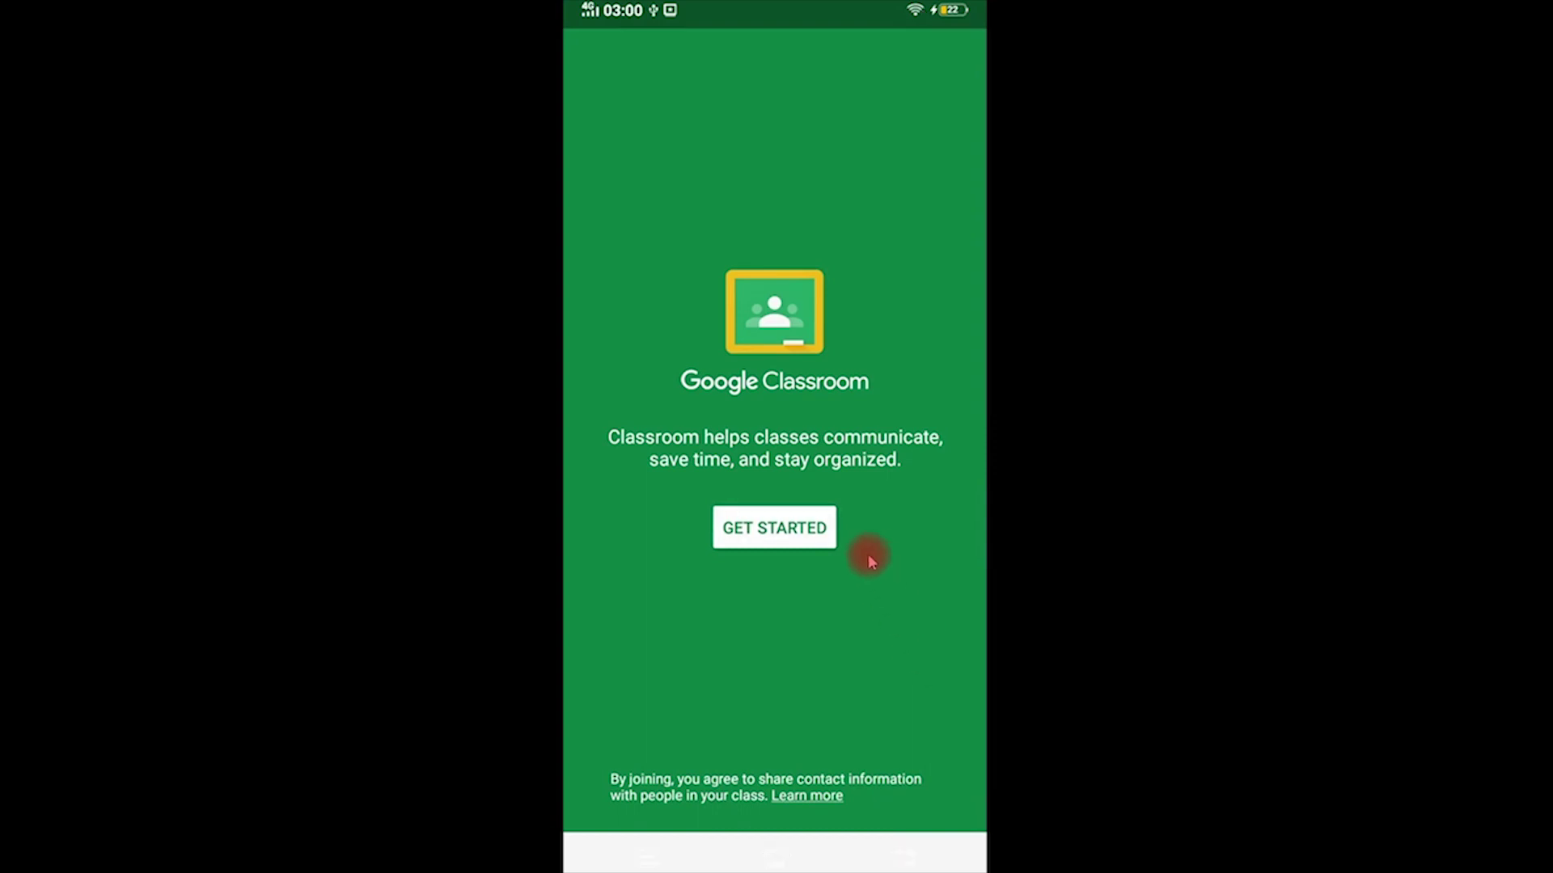
pyautogui.click(822, 527)
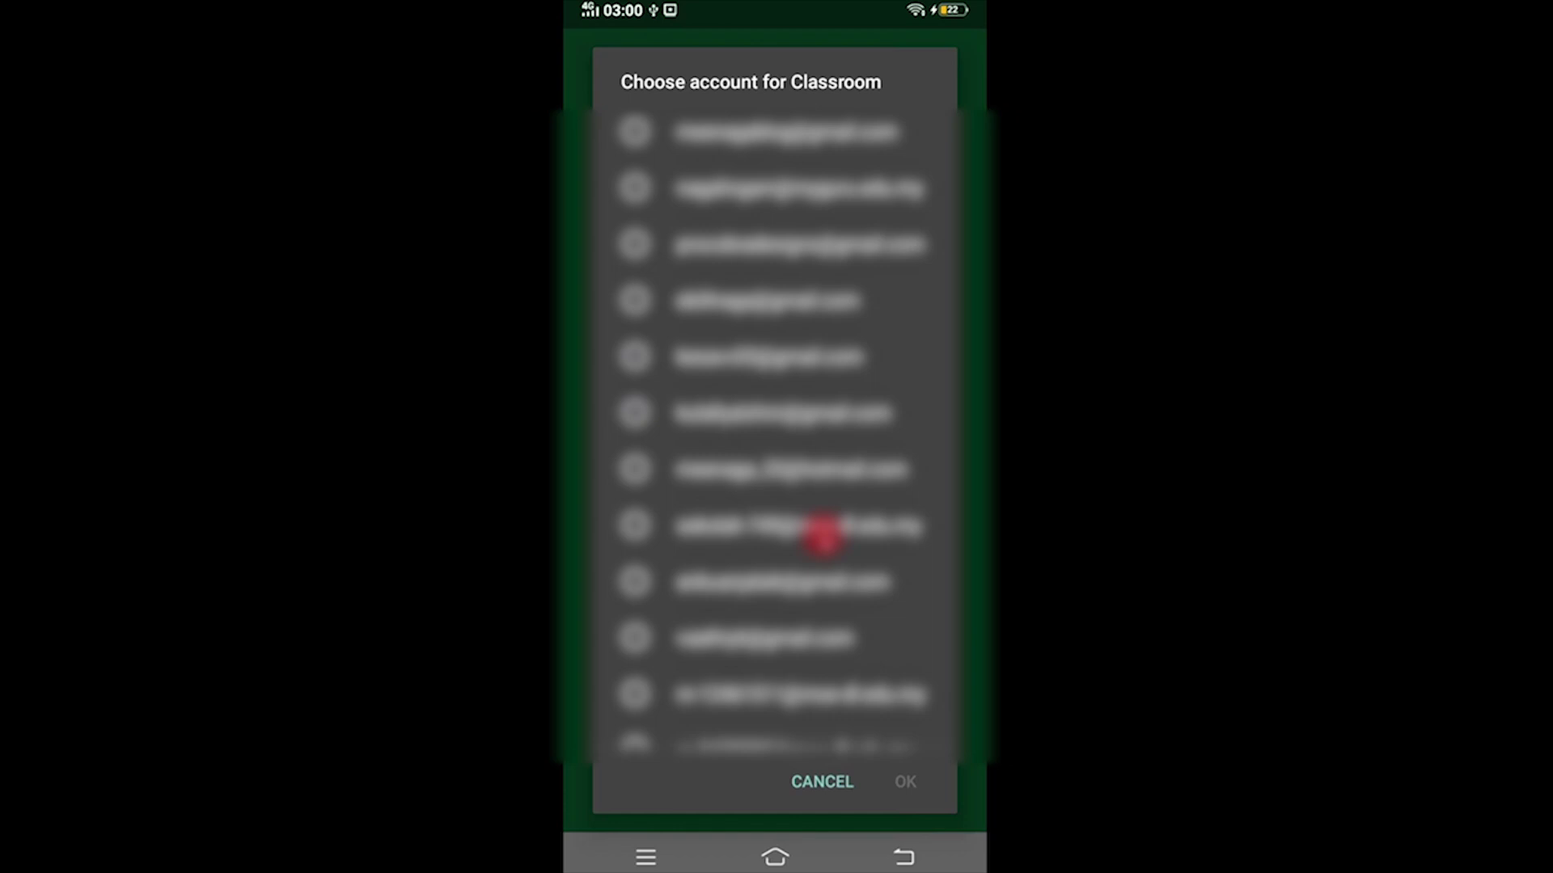
pyautogui.scroll(-3, 823, 534)
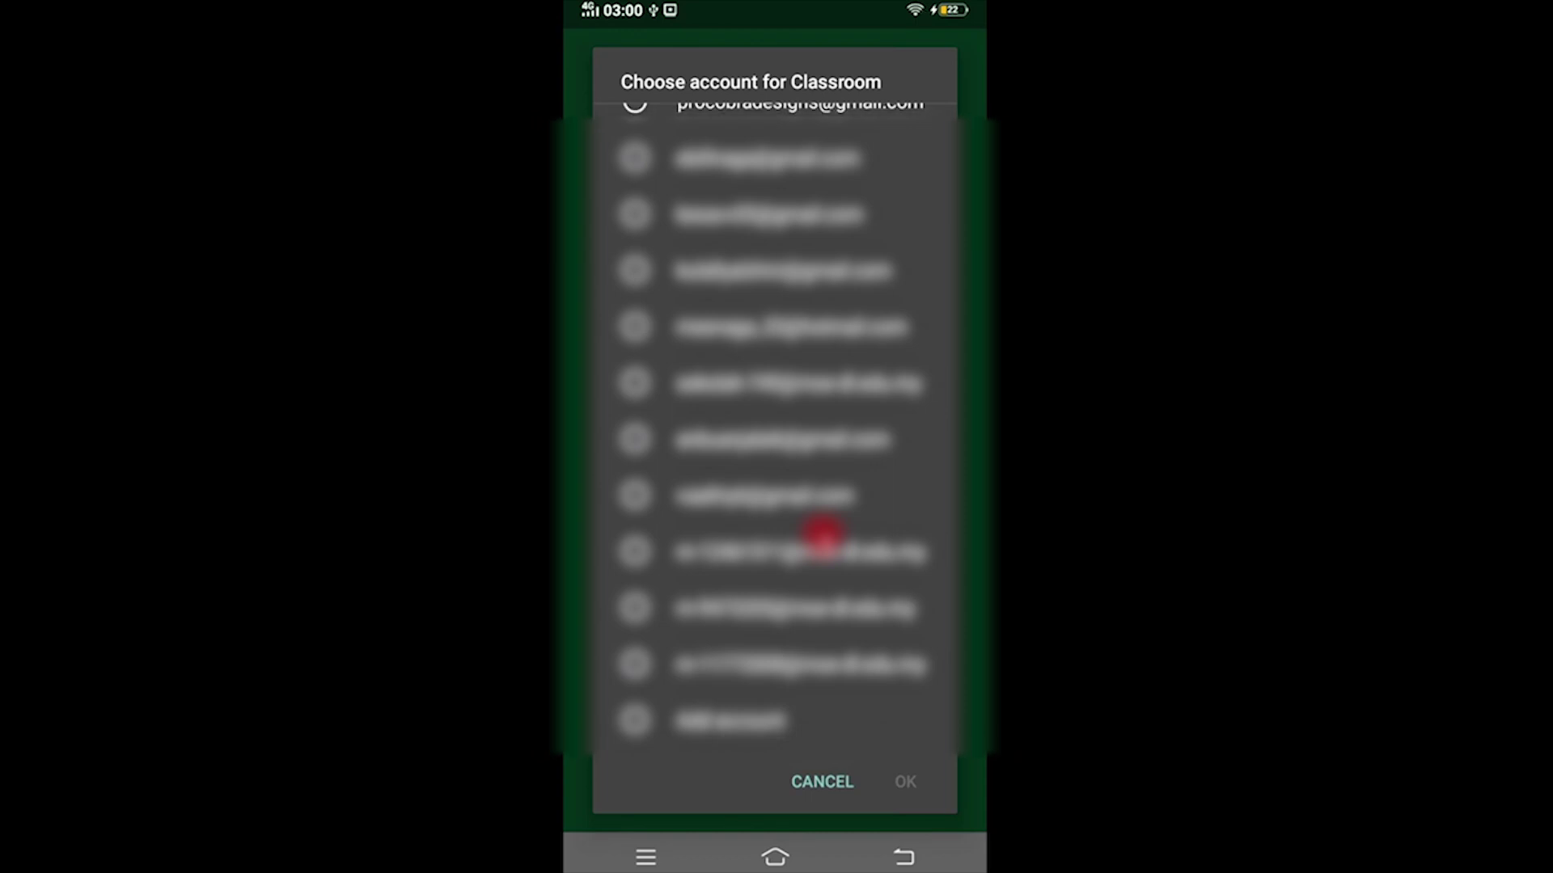
pyautogui.click(825, 651)
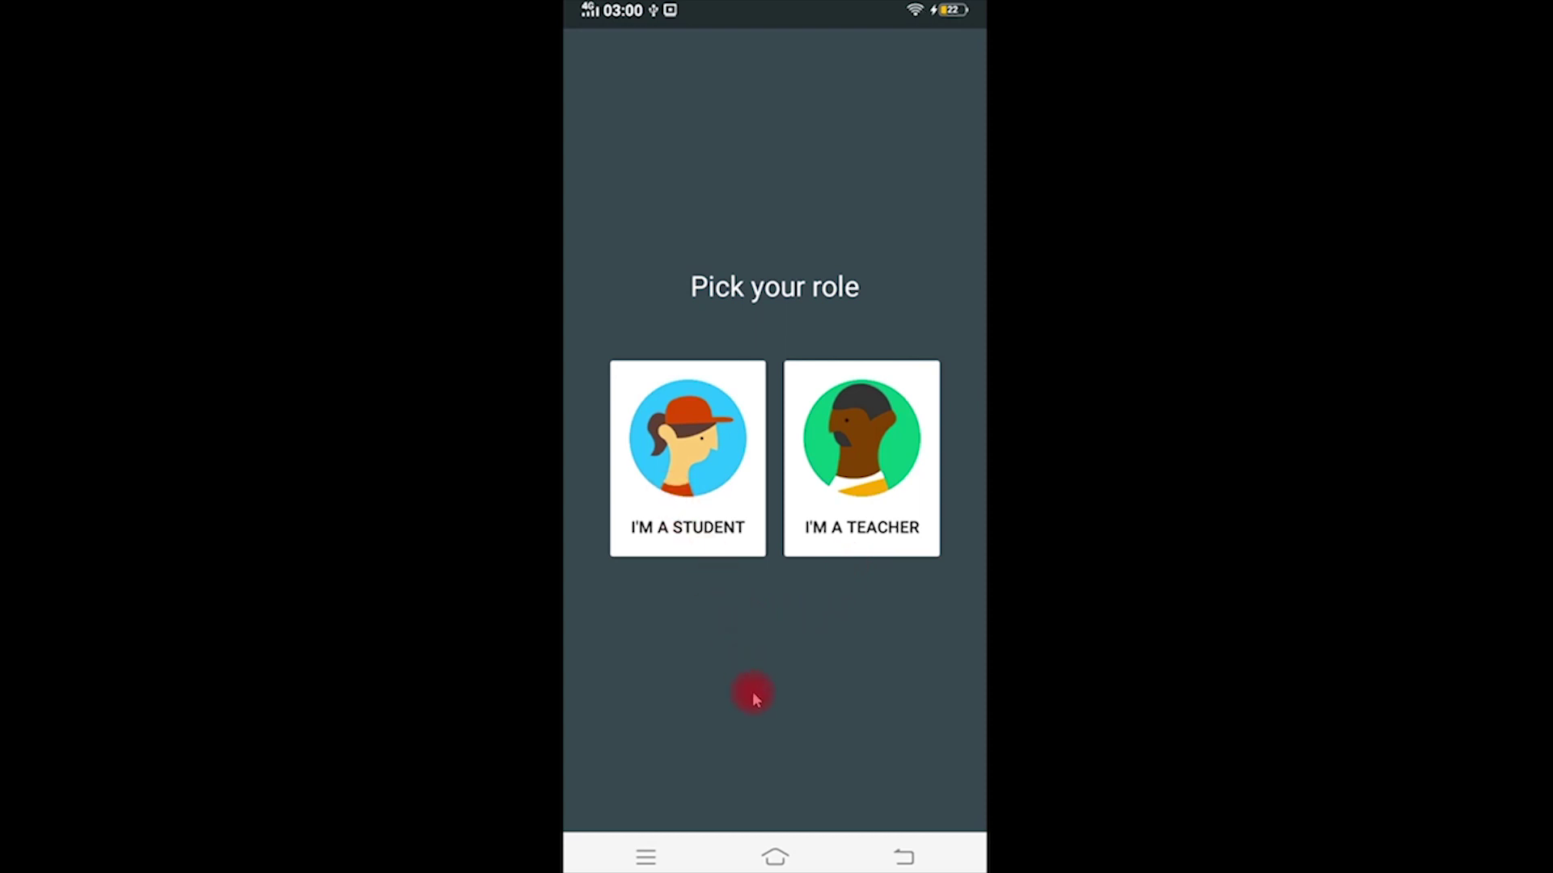
# Step: Pick the I'M A STUDENT role on the Pick your role screen
pyautogui.click(725, 512)
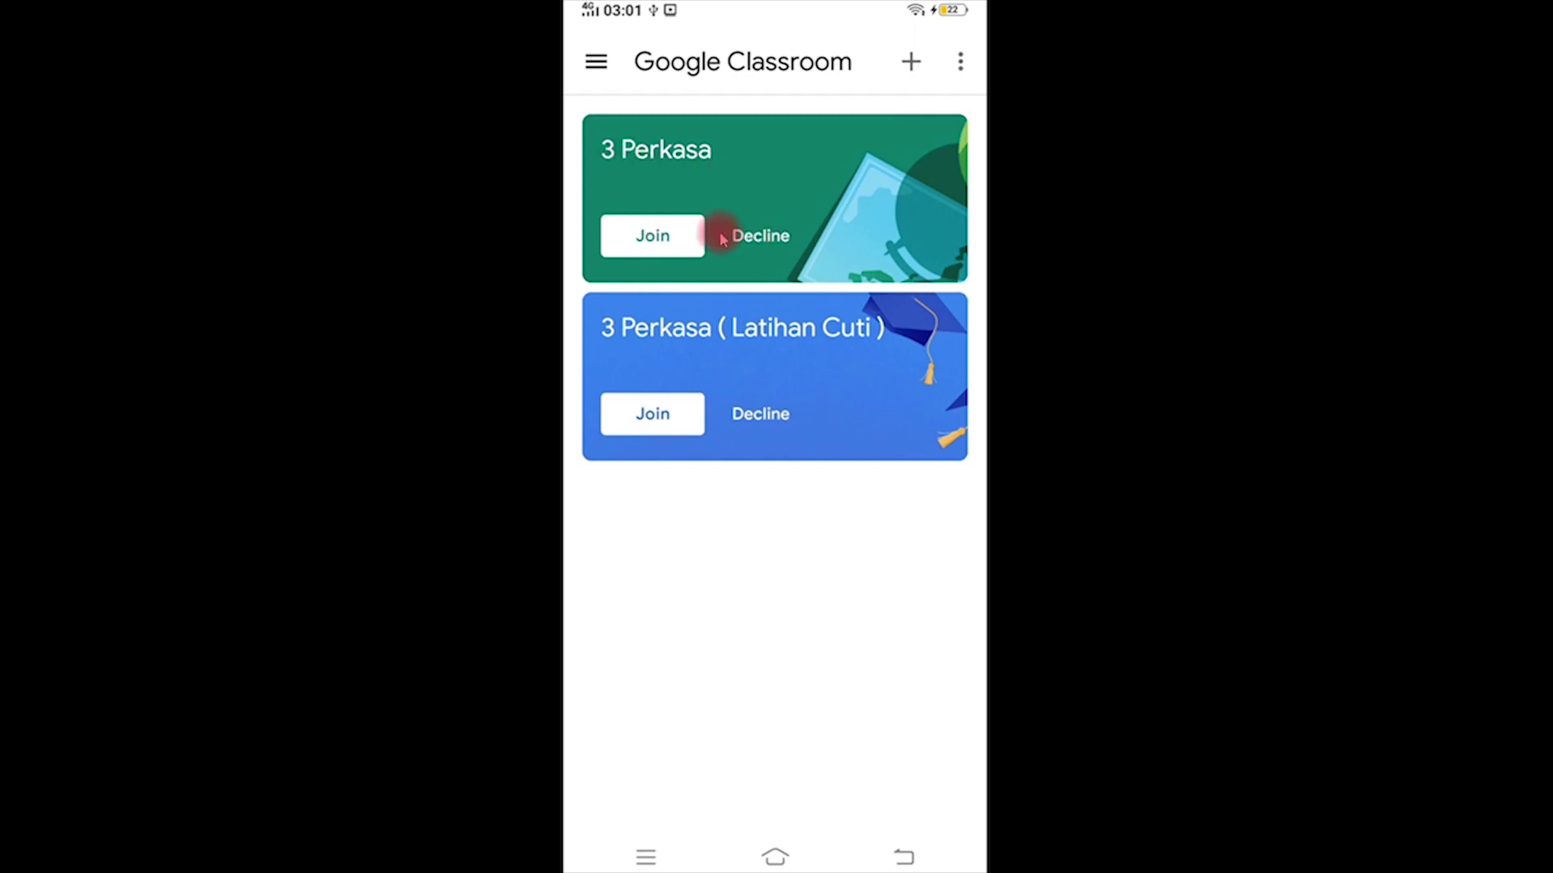
# Step: Join the 3 Perkasa class and go back to the class list
pyautogui.click(674, 235)
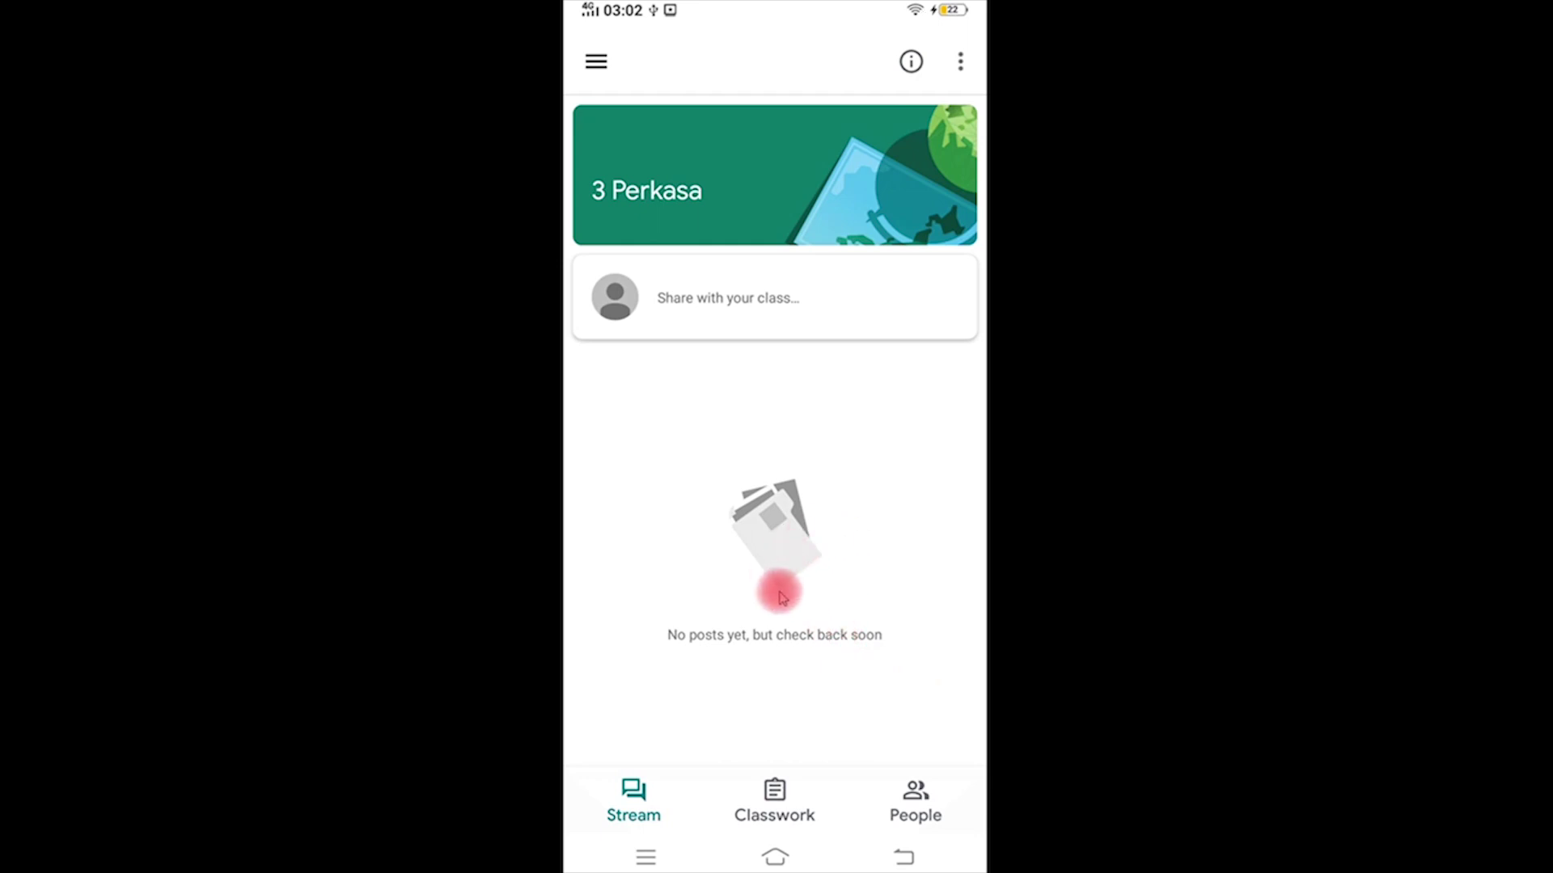
pyautogui.press('Escape')
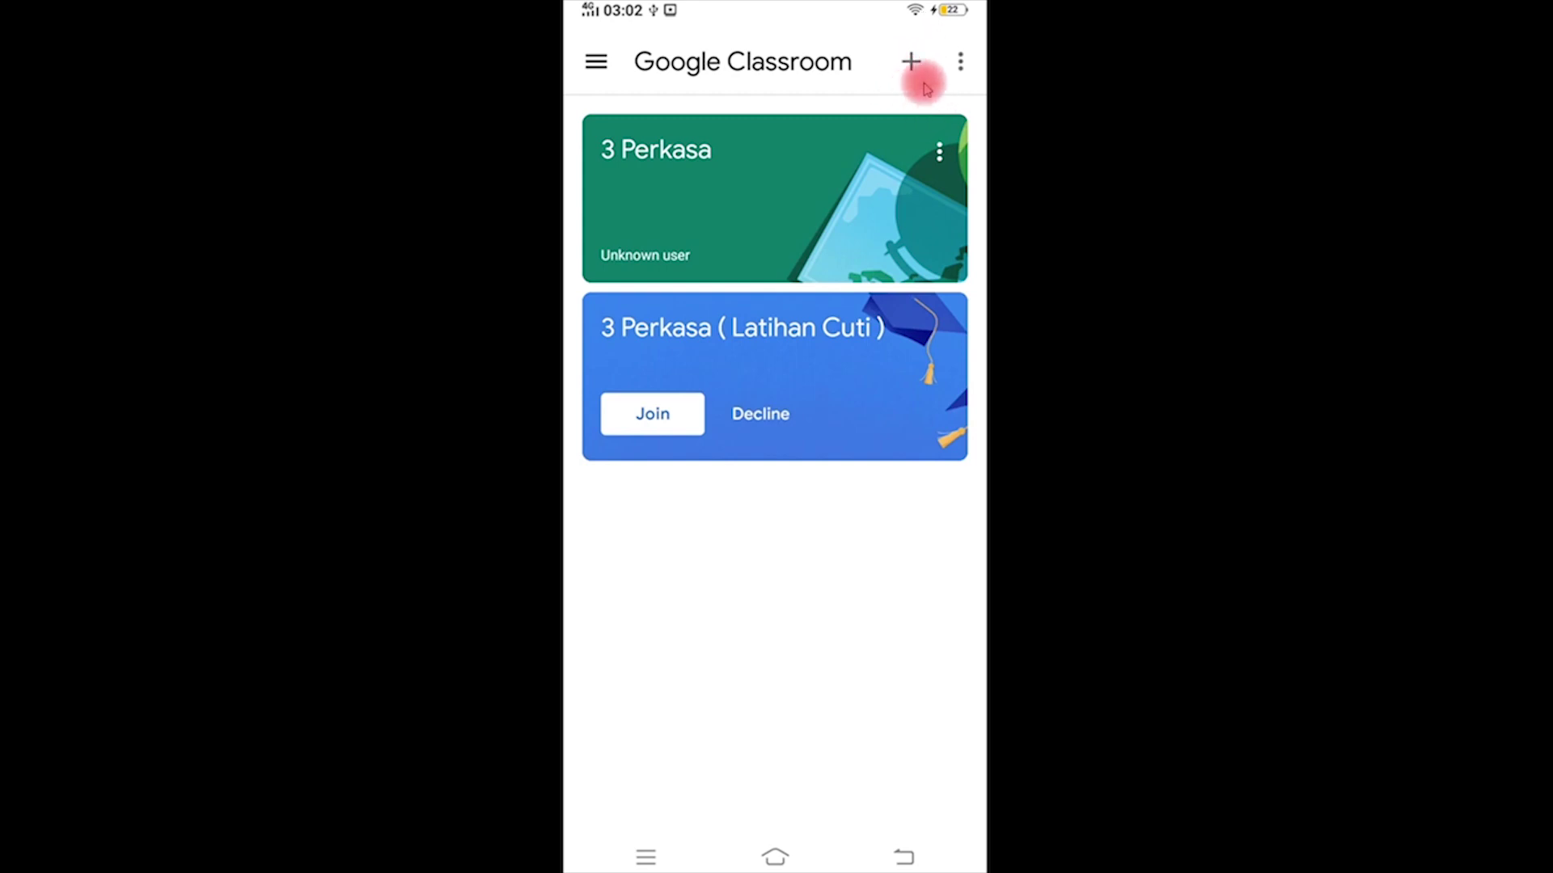
# Step: Open the 3 Perkasa class from the navigation drawer to see its empty stream
pyautogui.click(907, 206)
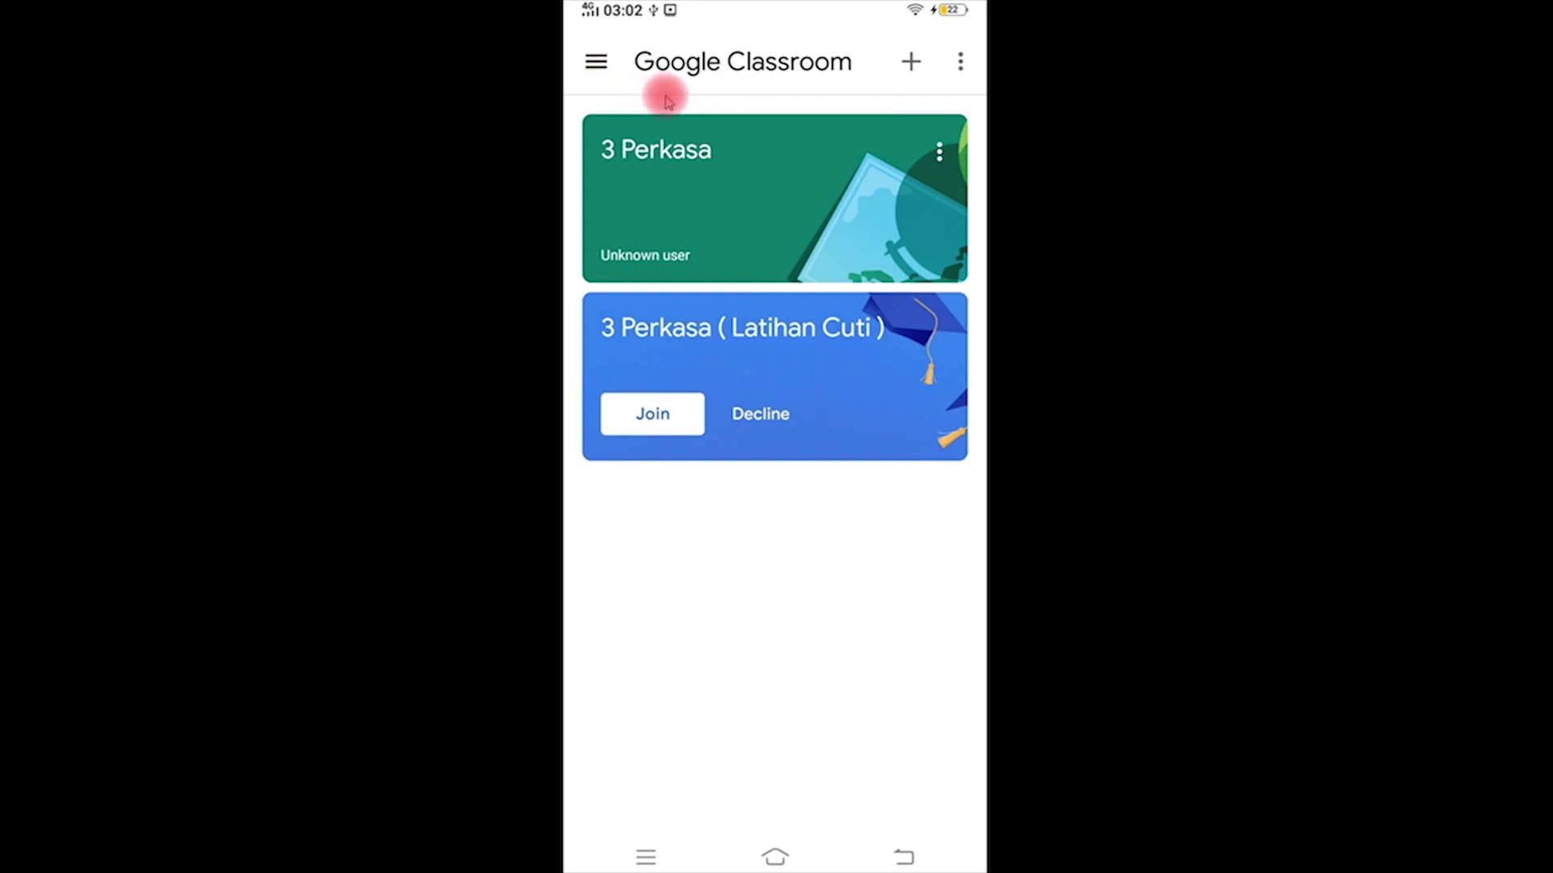
pyautogui.click(588, 62)
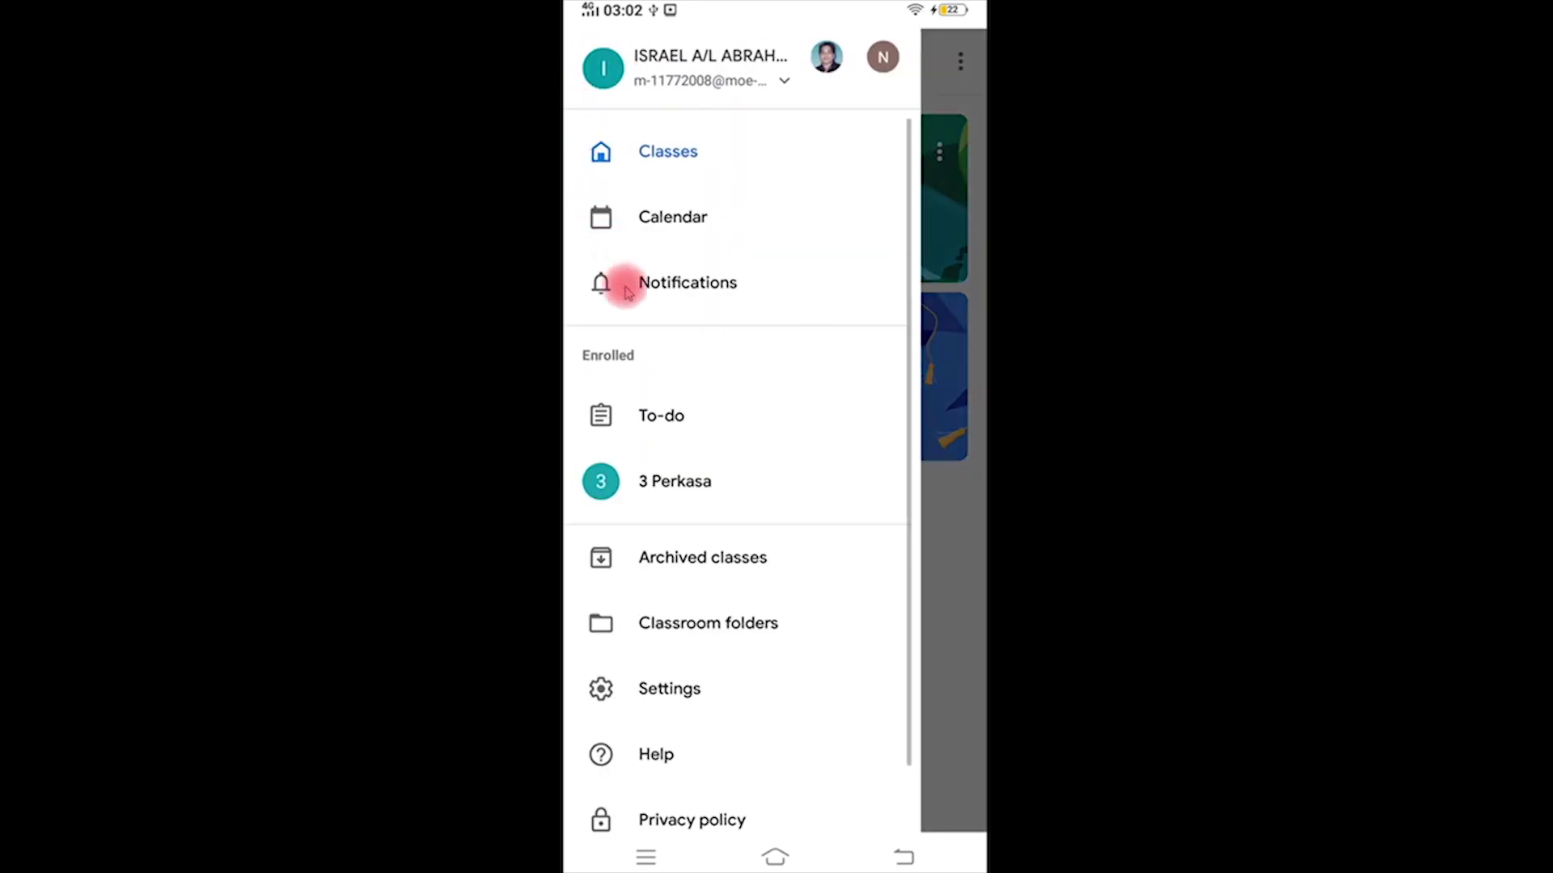
pyautogui.scroll(-2, 691, 574)
pyautogui.scroll(2, 691, 574)
pyautogui.scroll(-2, 689, 569)
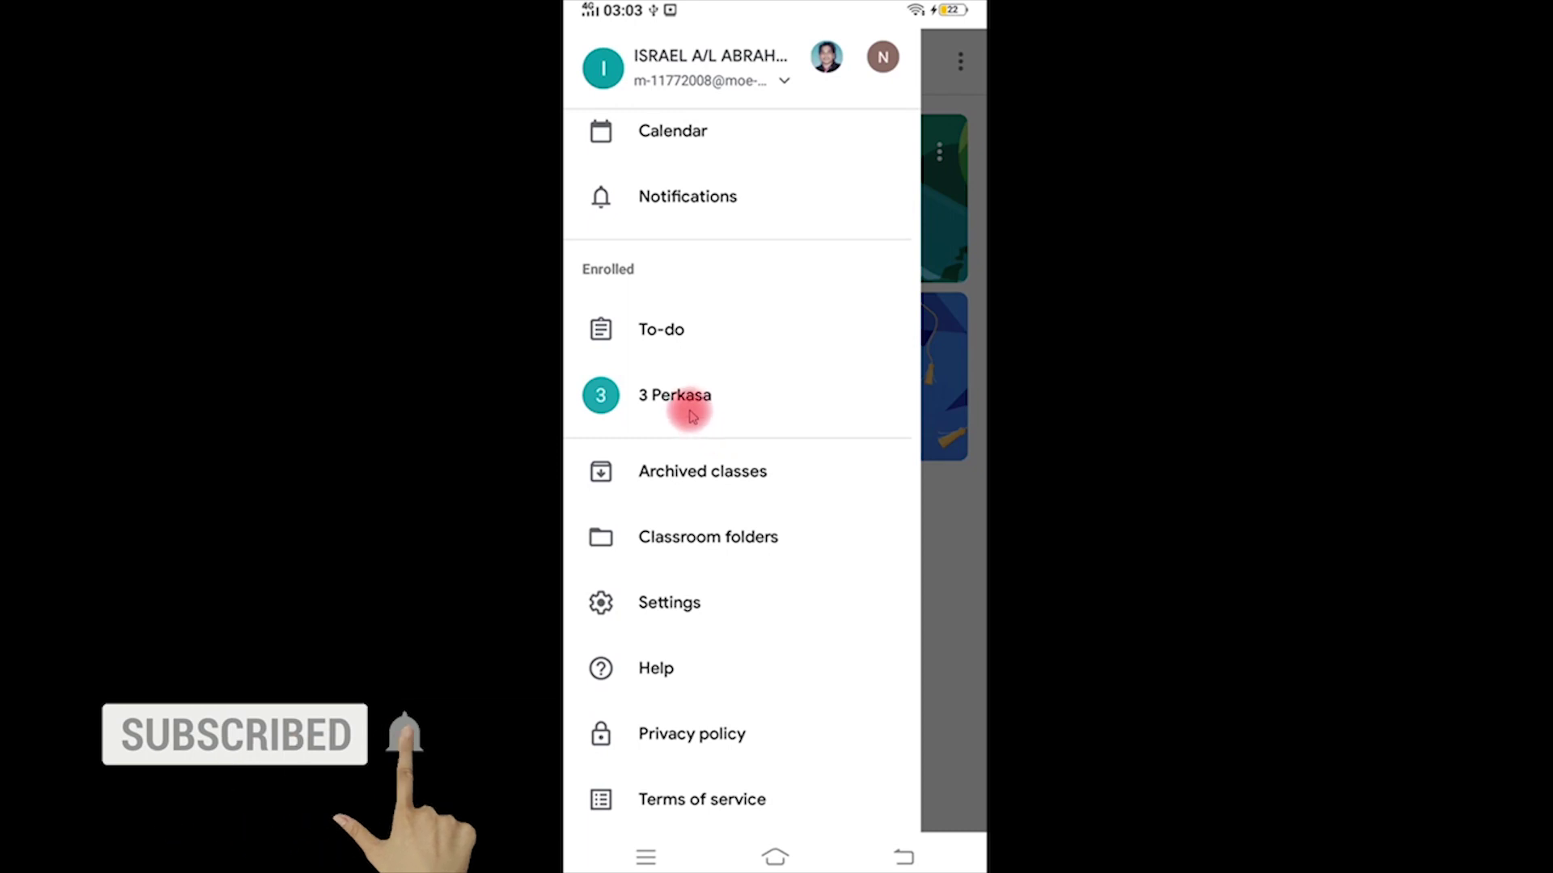
pyautogui.click(691, 414)
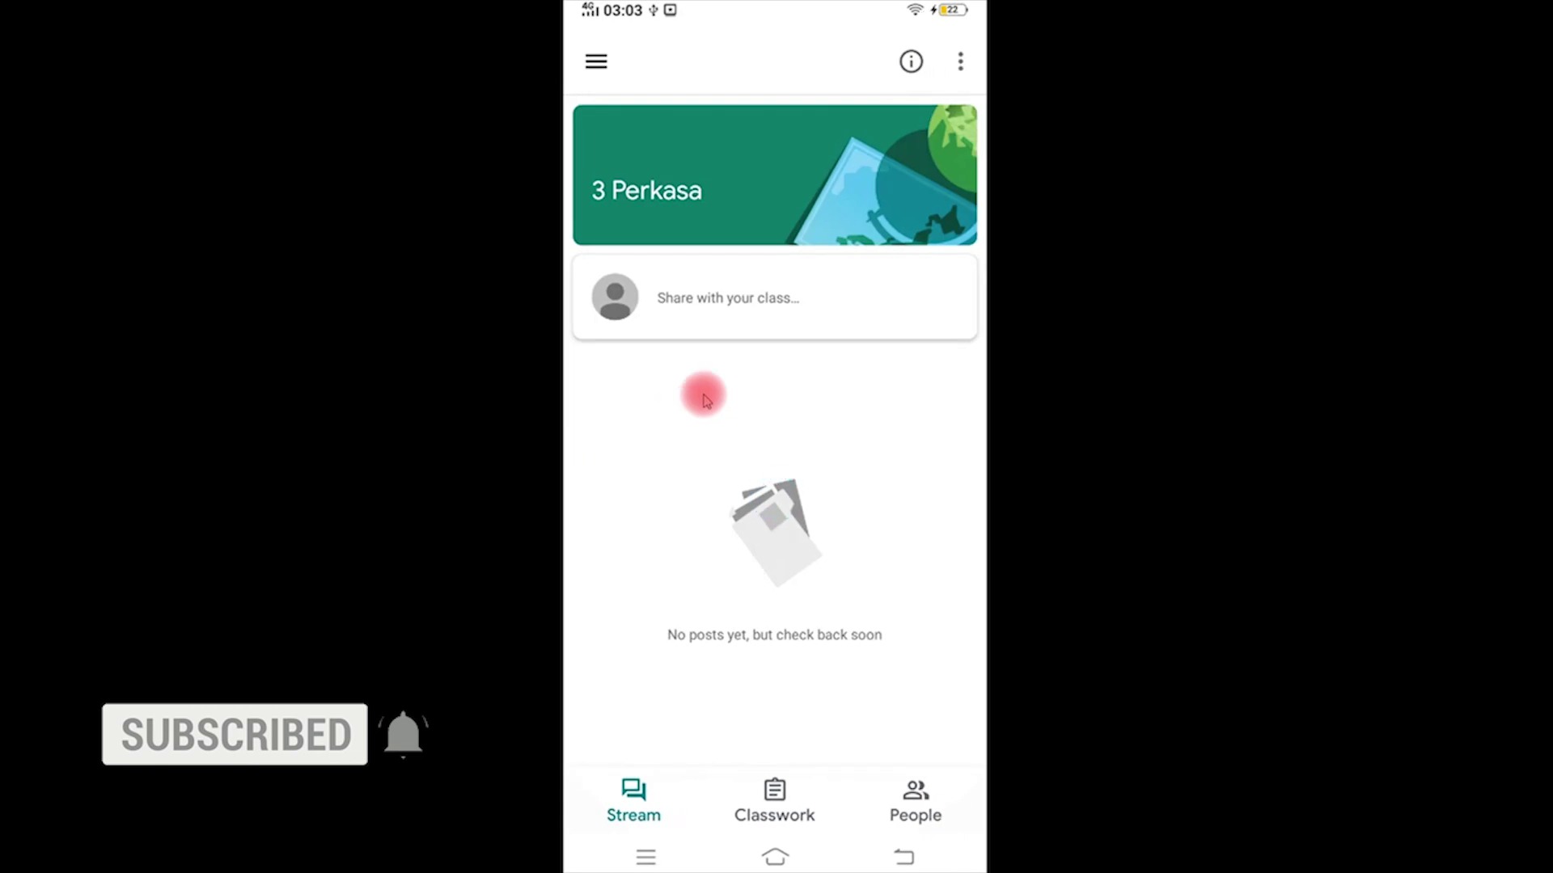
# Step: View 3 Perkasa's Classwork, which has no assignments yet, and reopen the drawer
pyautogui.click(775, 811)
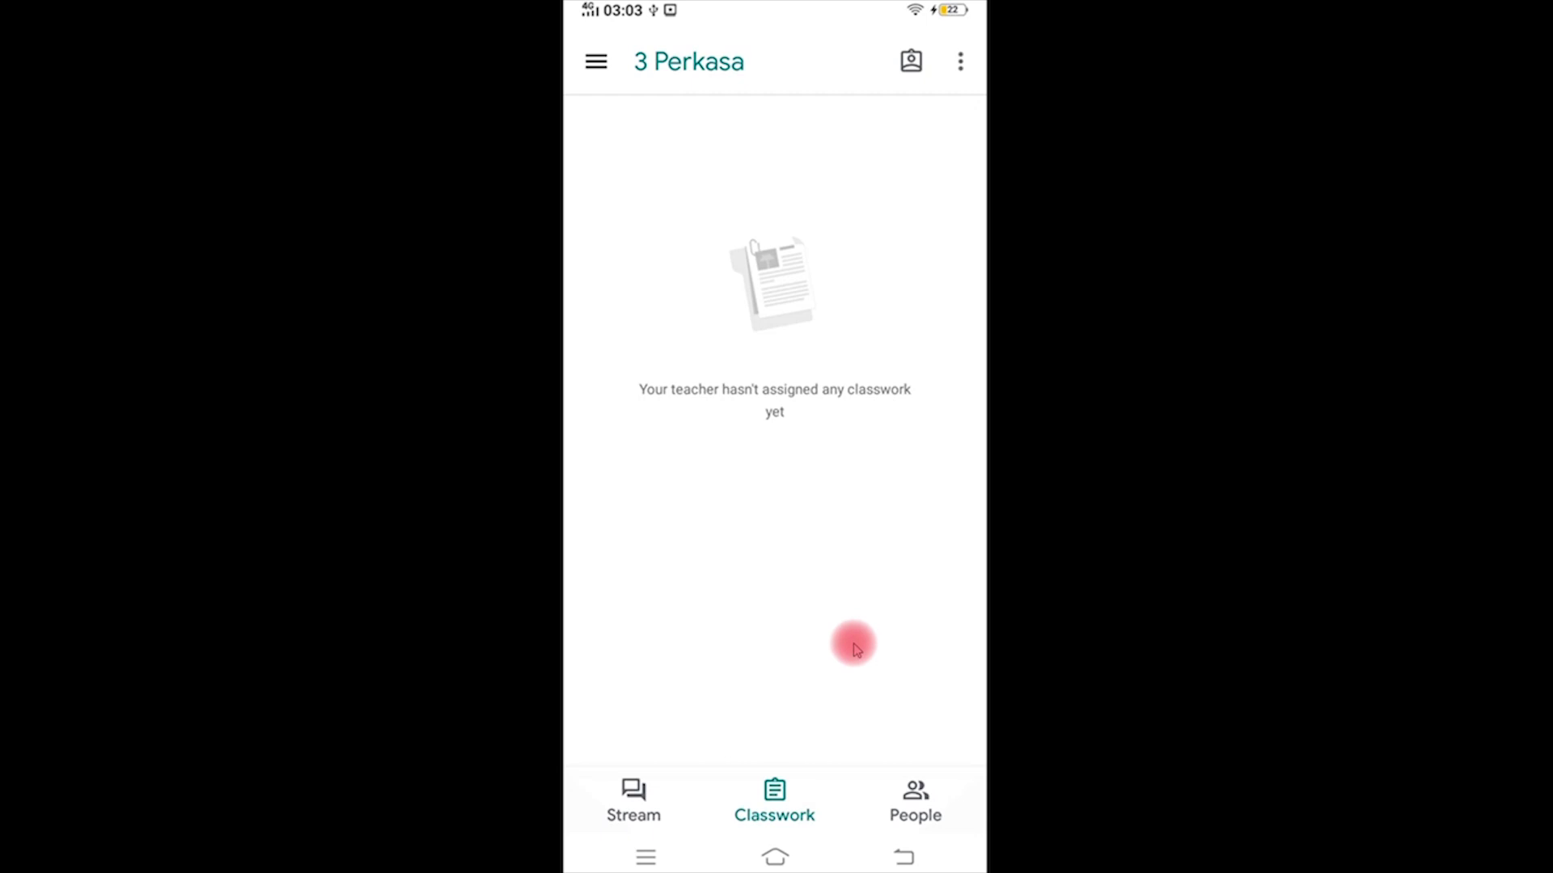
pyautogui.moveTo(853, 639); pyautogui.dragTo(981, 680)
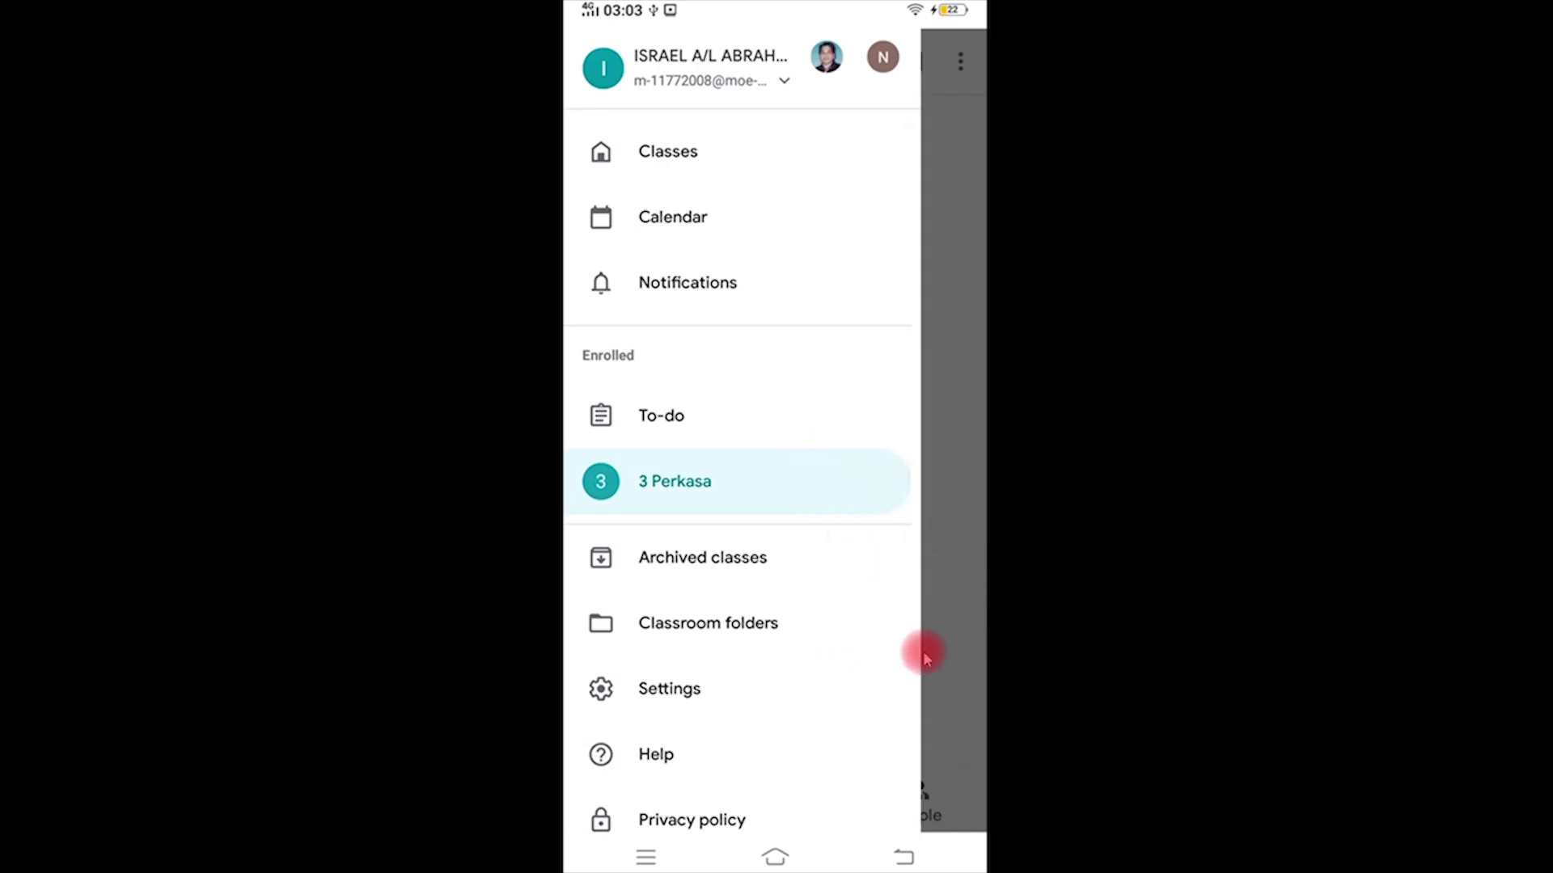
pyautogui.scroll(1, 926, 663)
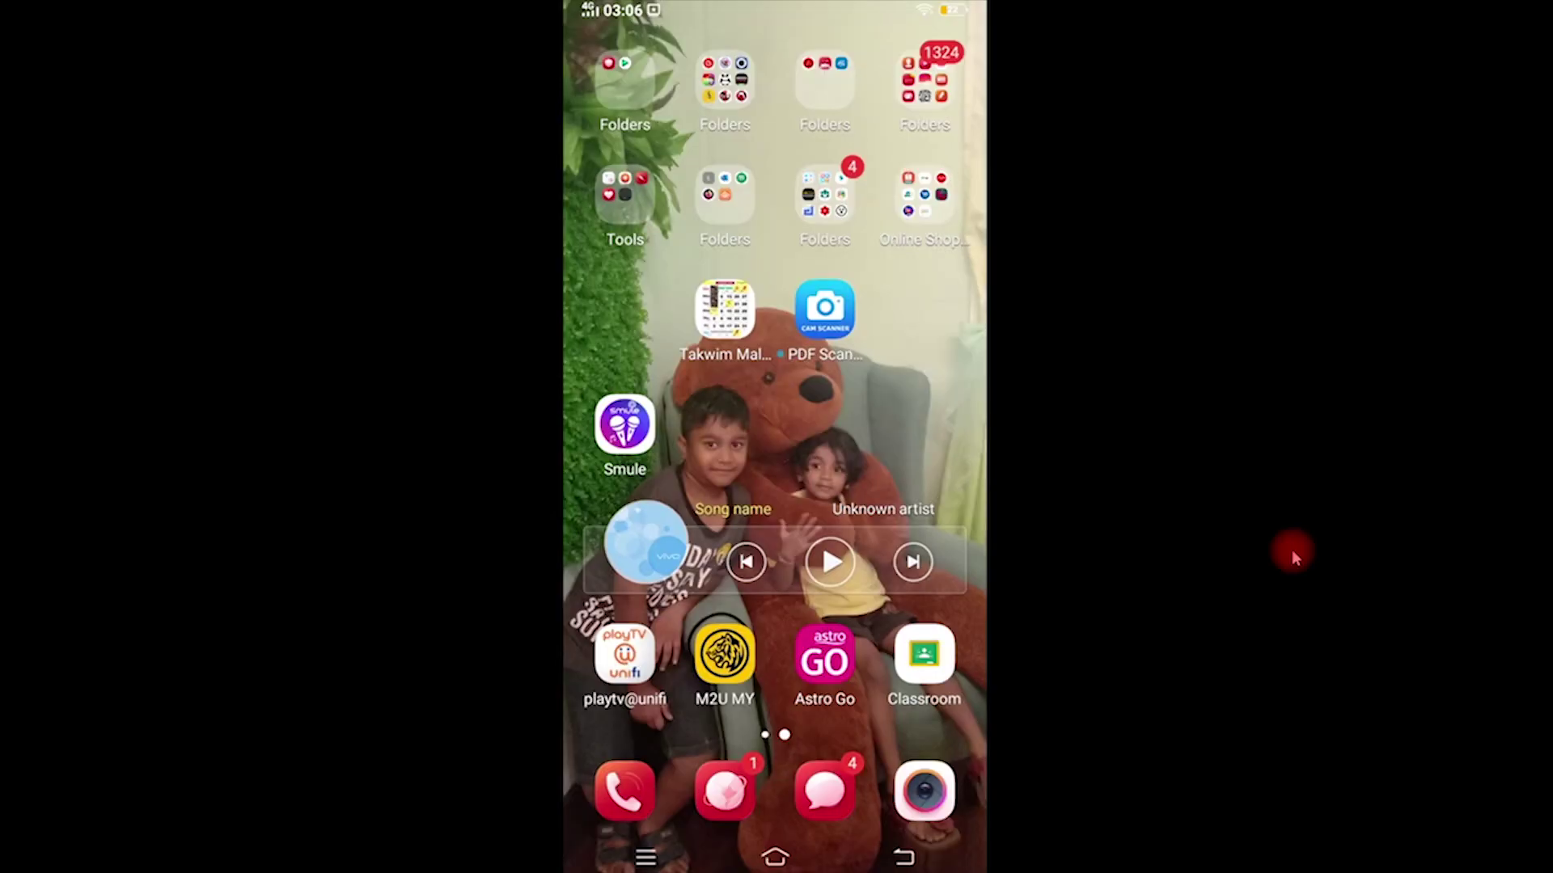
# Step: Reopen Google Classroom to its class list showing 3 Perkasa and pending 3 Perkasa (Latihan Cuti)
pyautogui.click(926, 673)
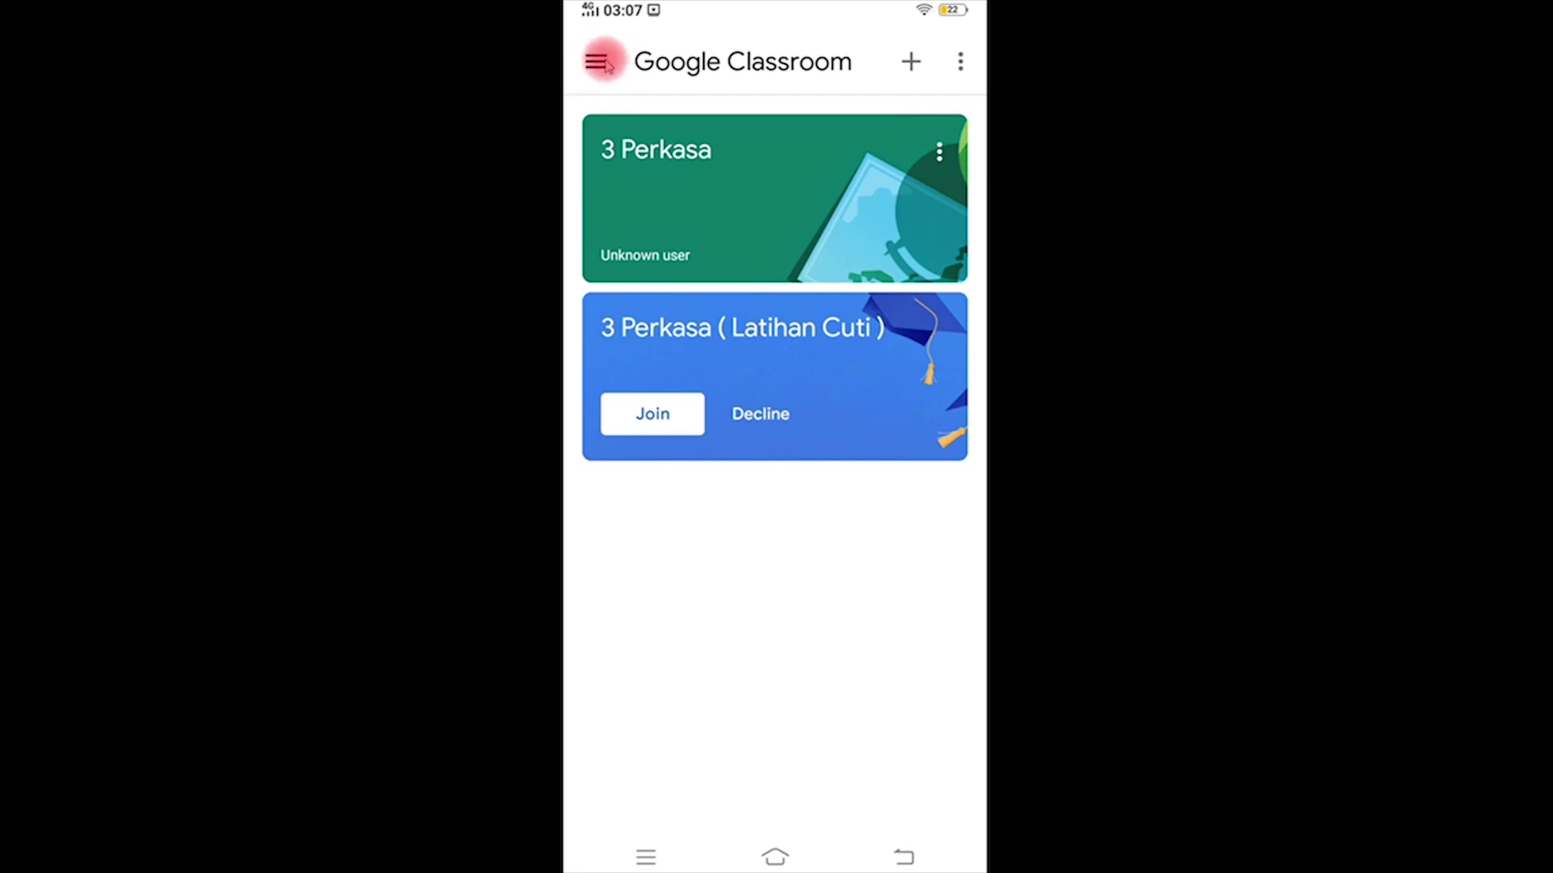
# Step: Switch Classroom to a different moe-dl school account with 2 THAMARAI and LET'S LEARN TO READ
pyautogui.click(597, 62)
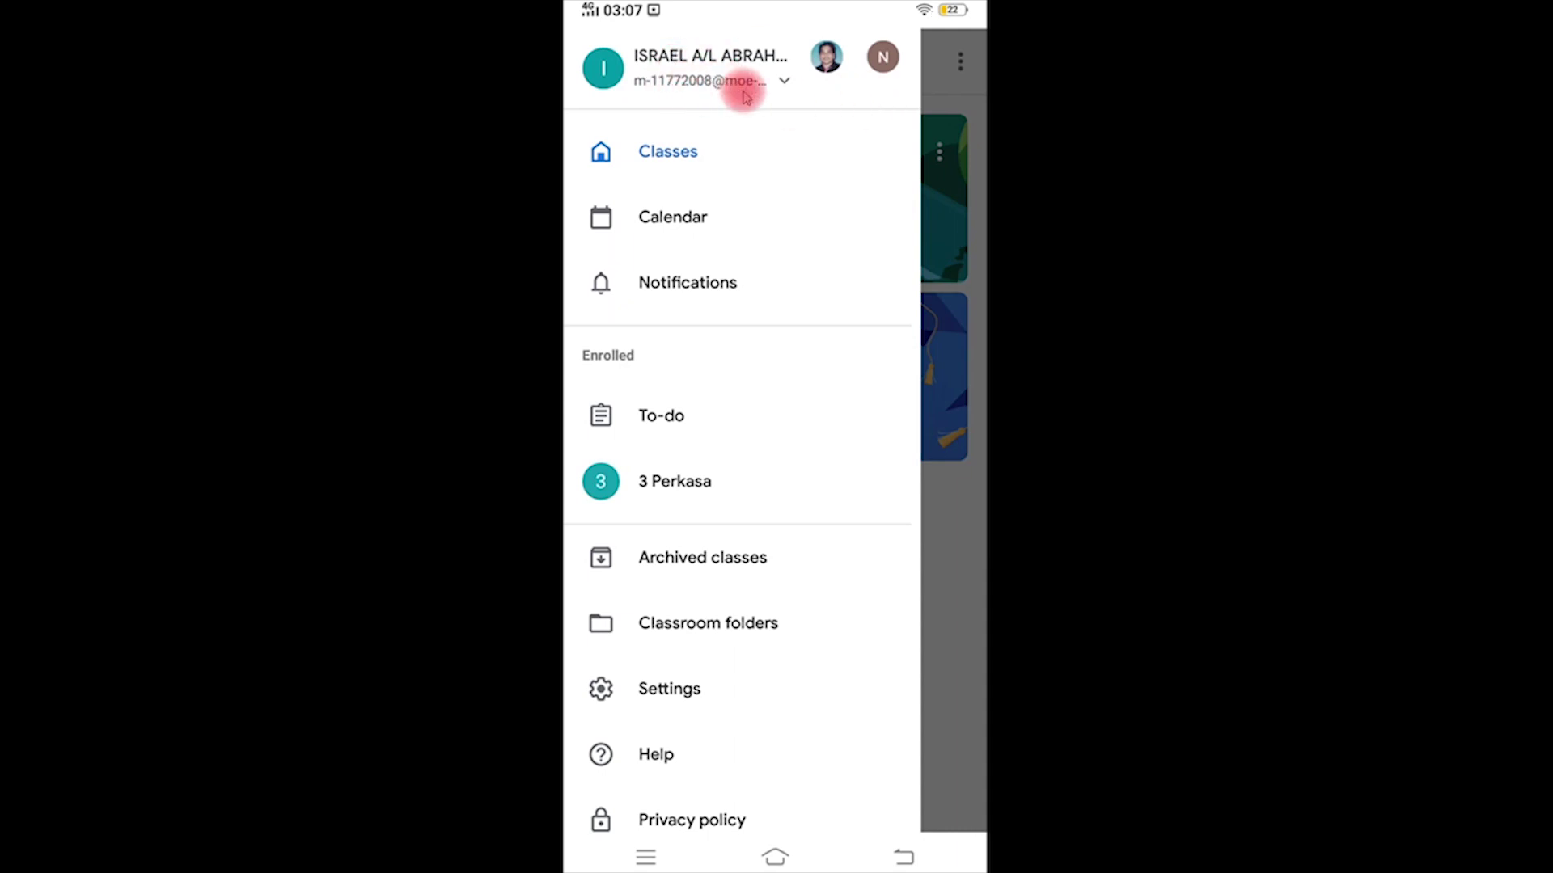
pyautogui.click(784, 85)
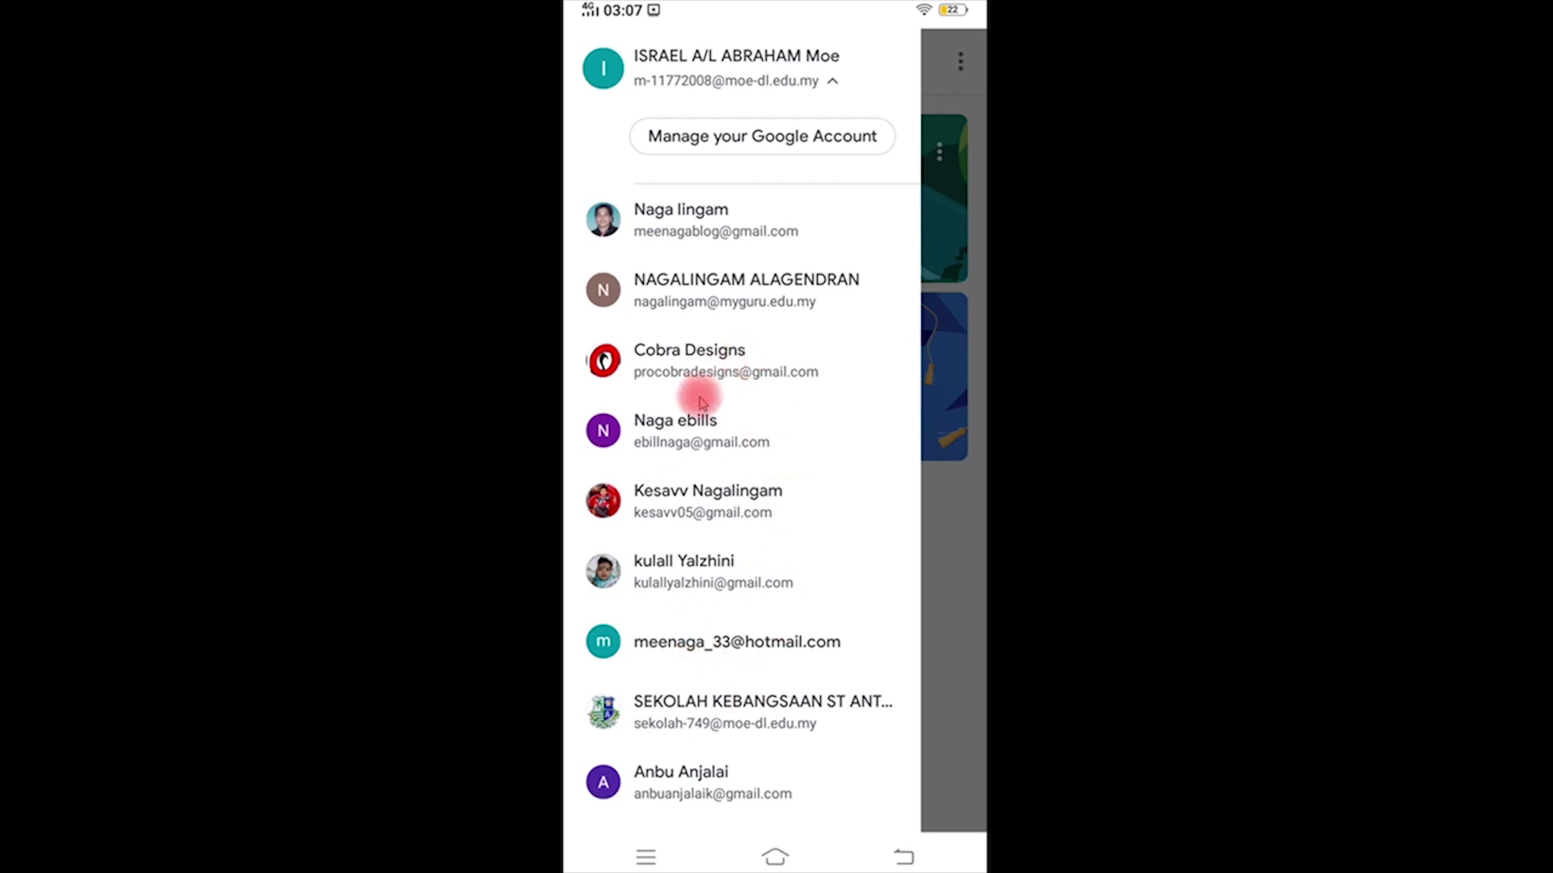
pyautogui.scroll(-5, 700, 401)
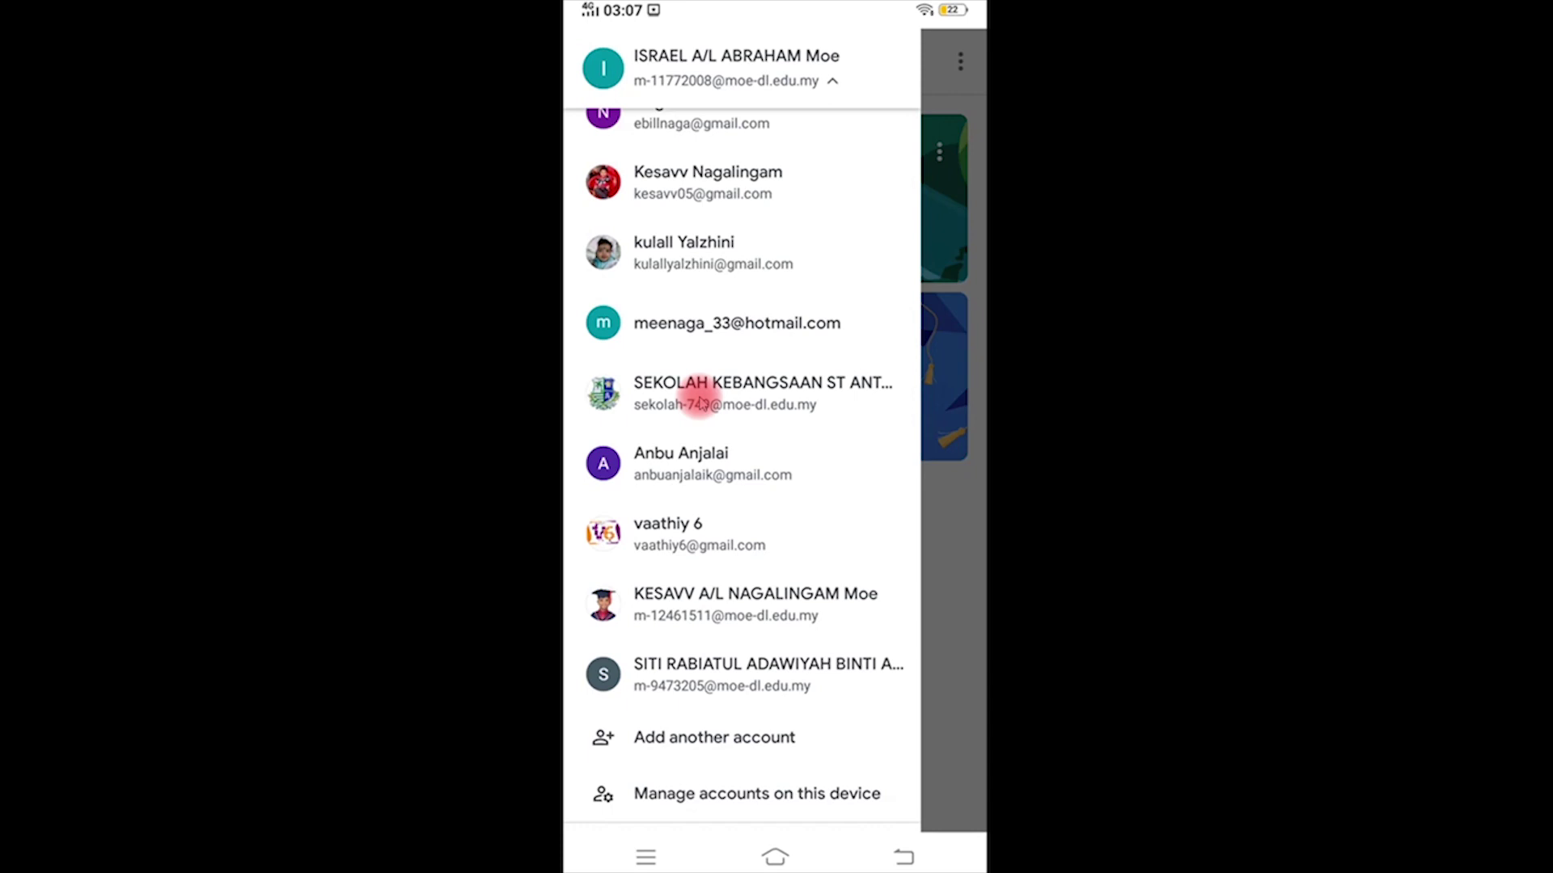
pyautogui.click(700, 402)
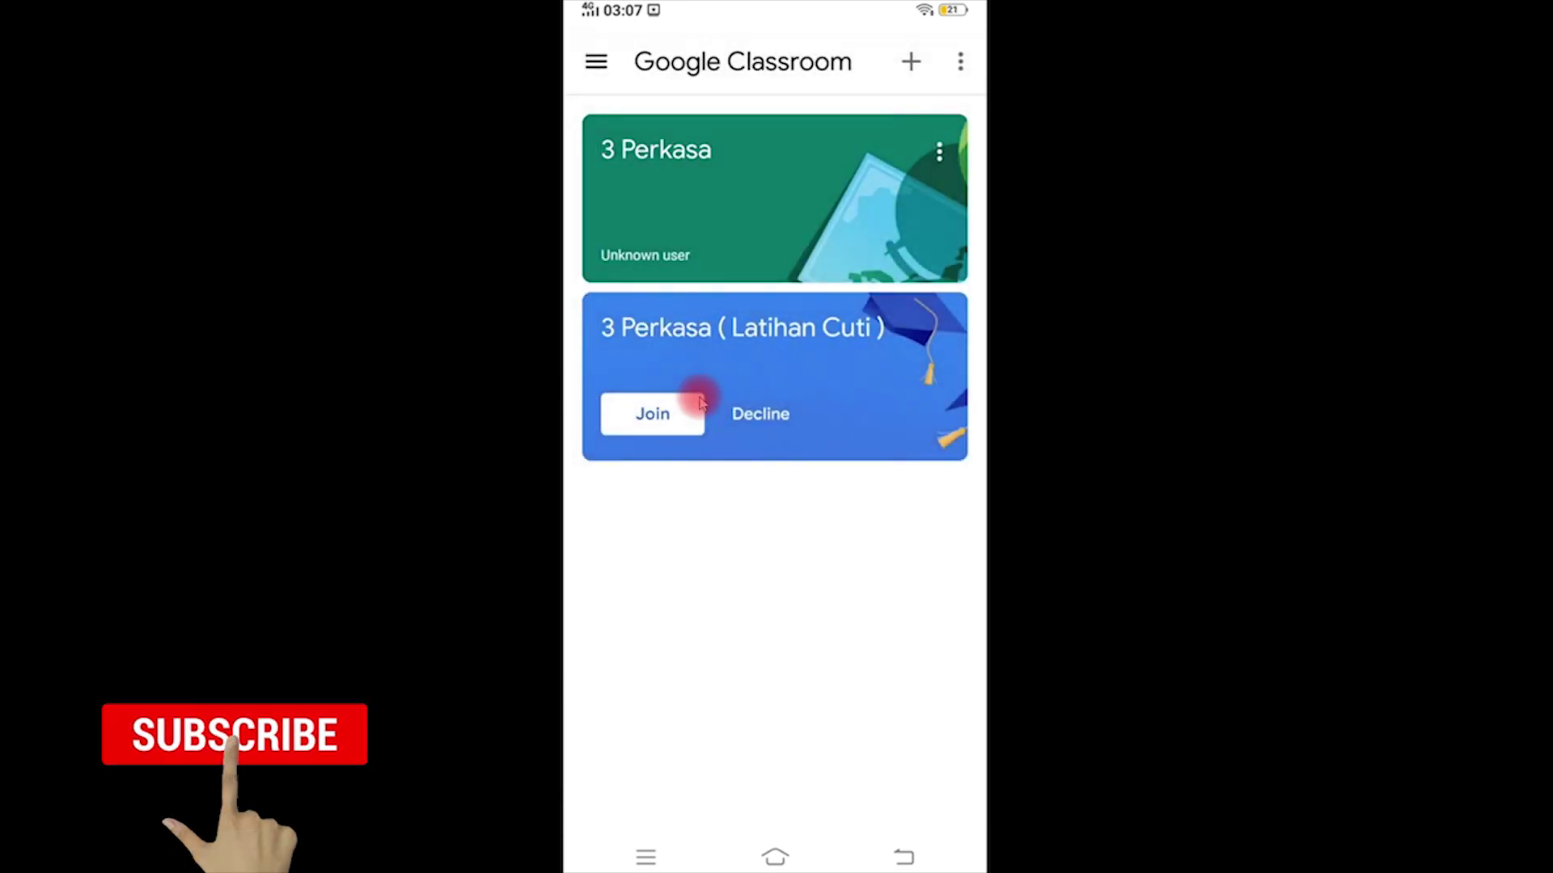
pyautogui.click(700, 402)
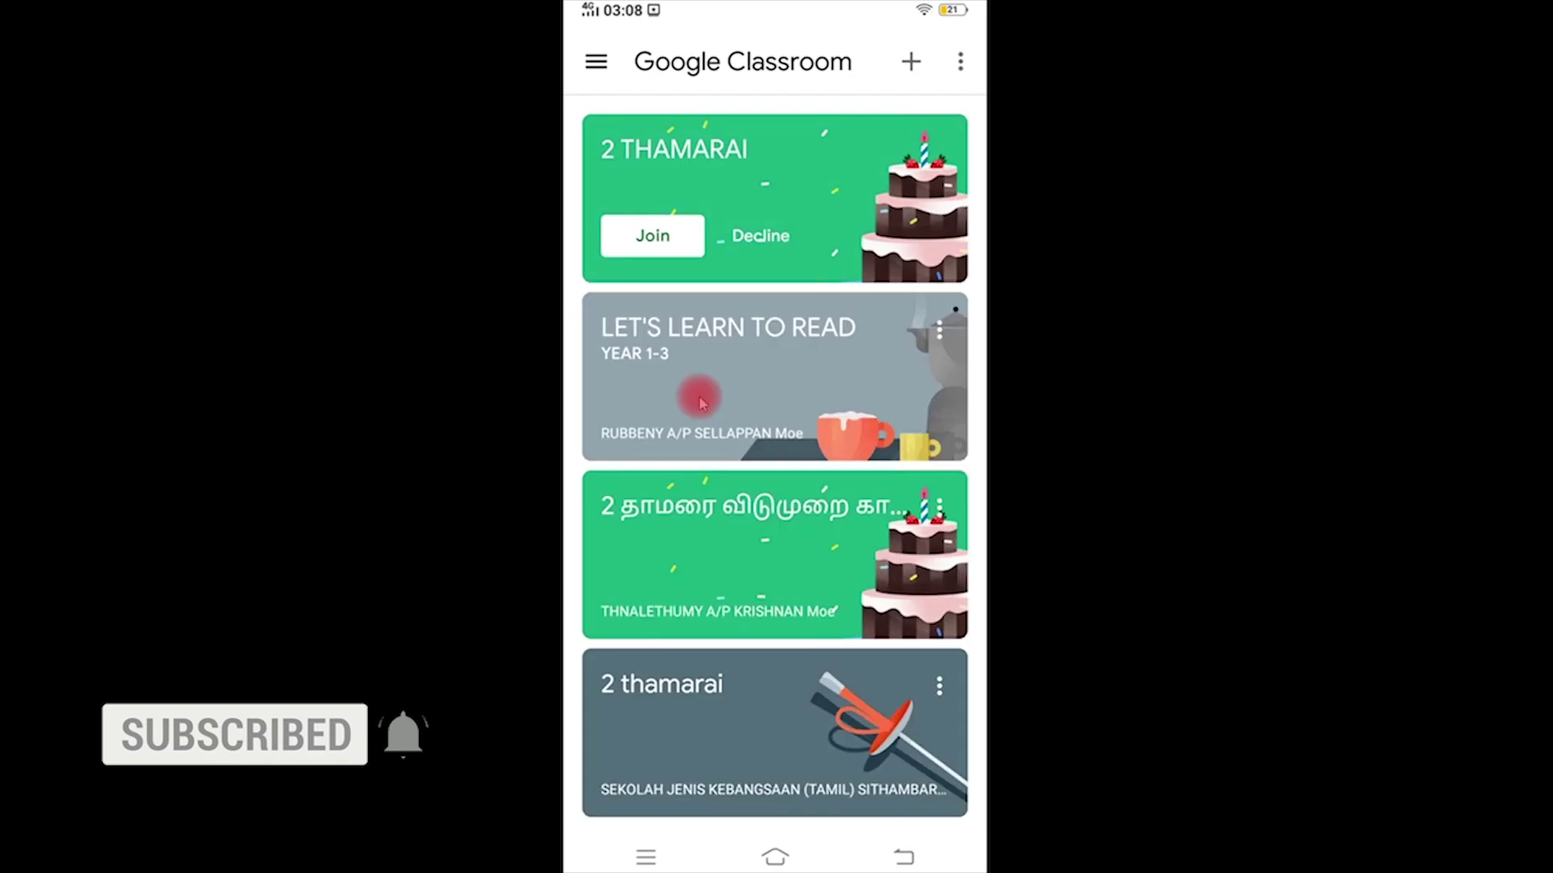
pyautogui.click(701, 402)
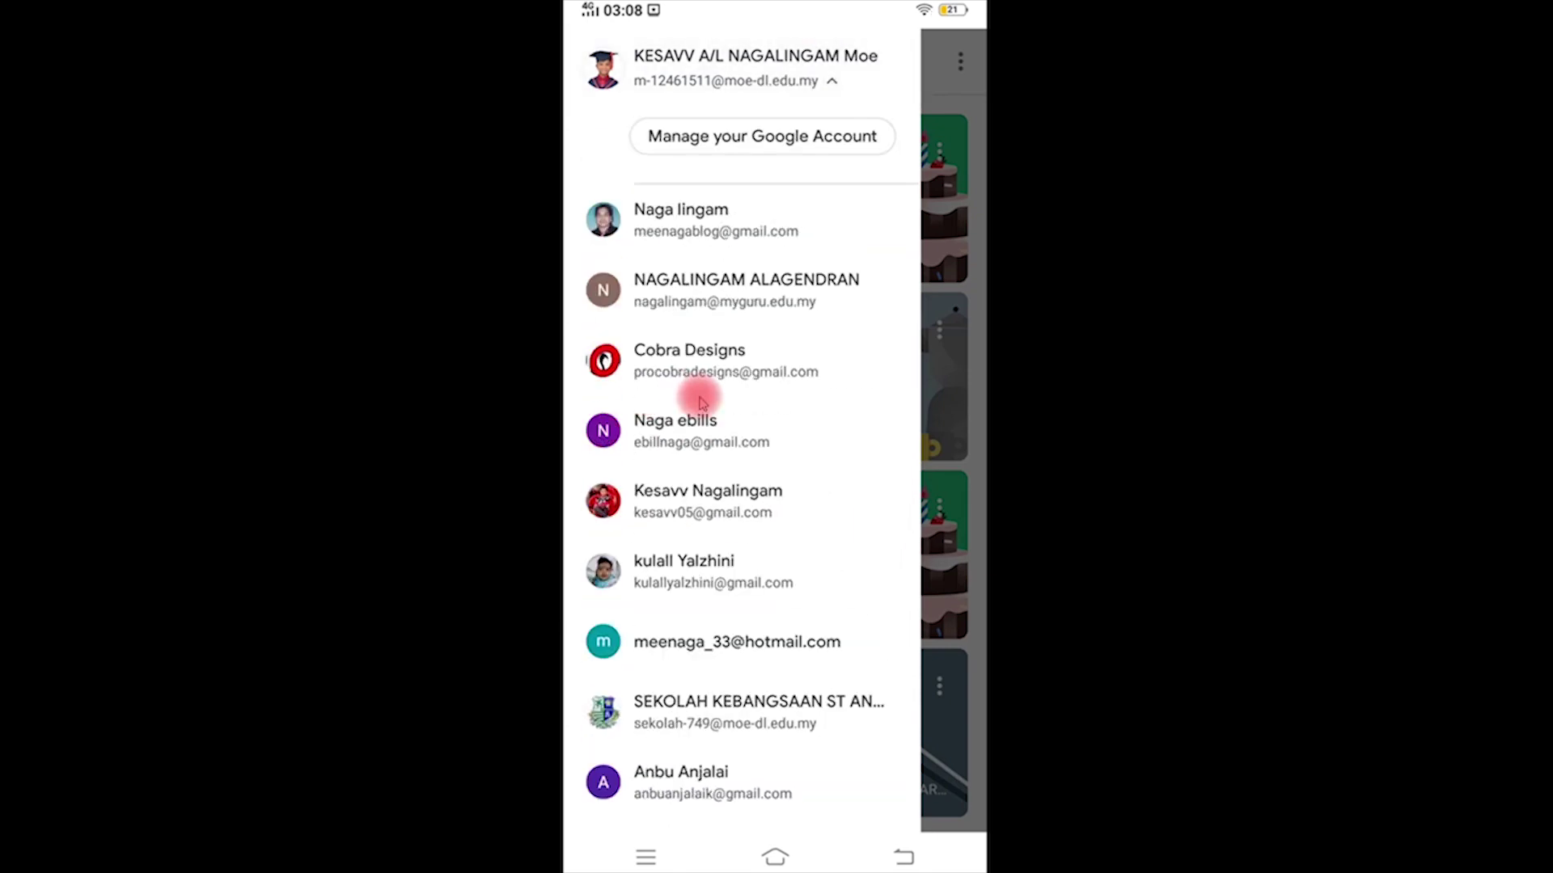
pyautogui.scroll(-4, 700, 400)
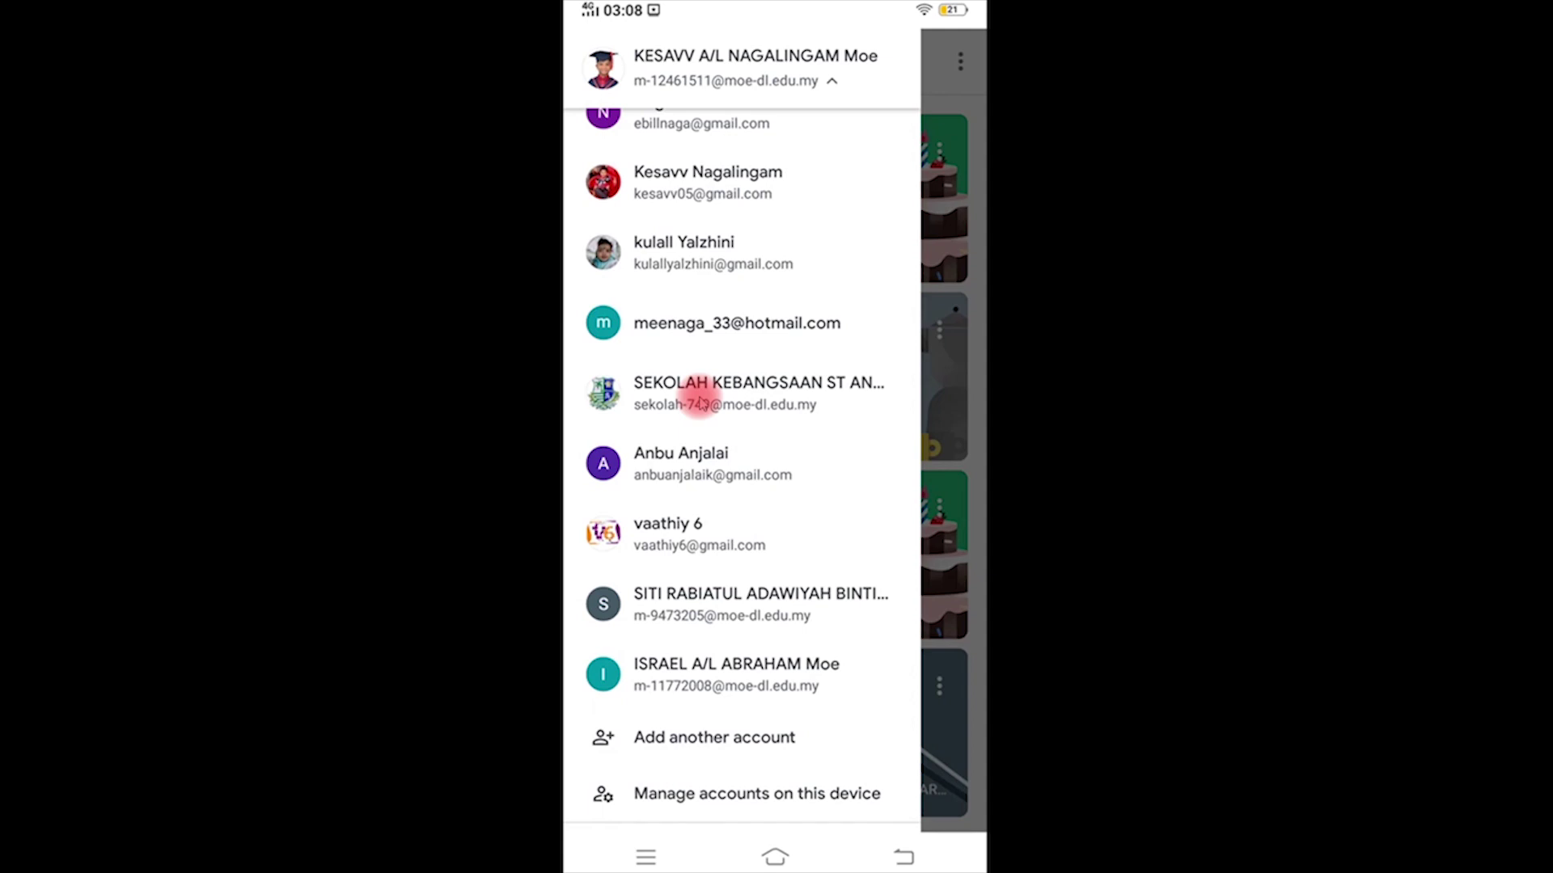
pyautogui.scroll(4, 700, 400)
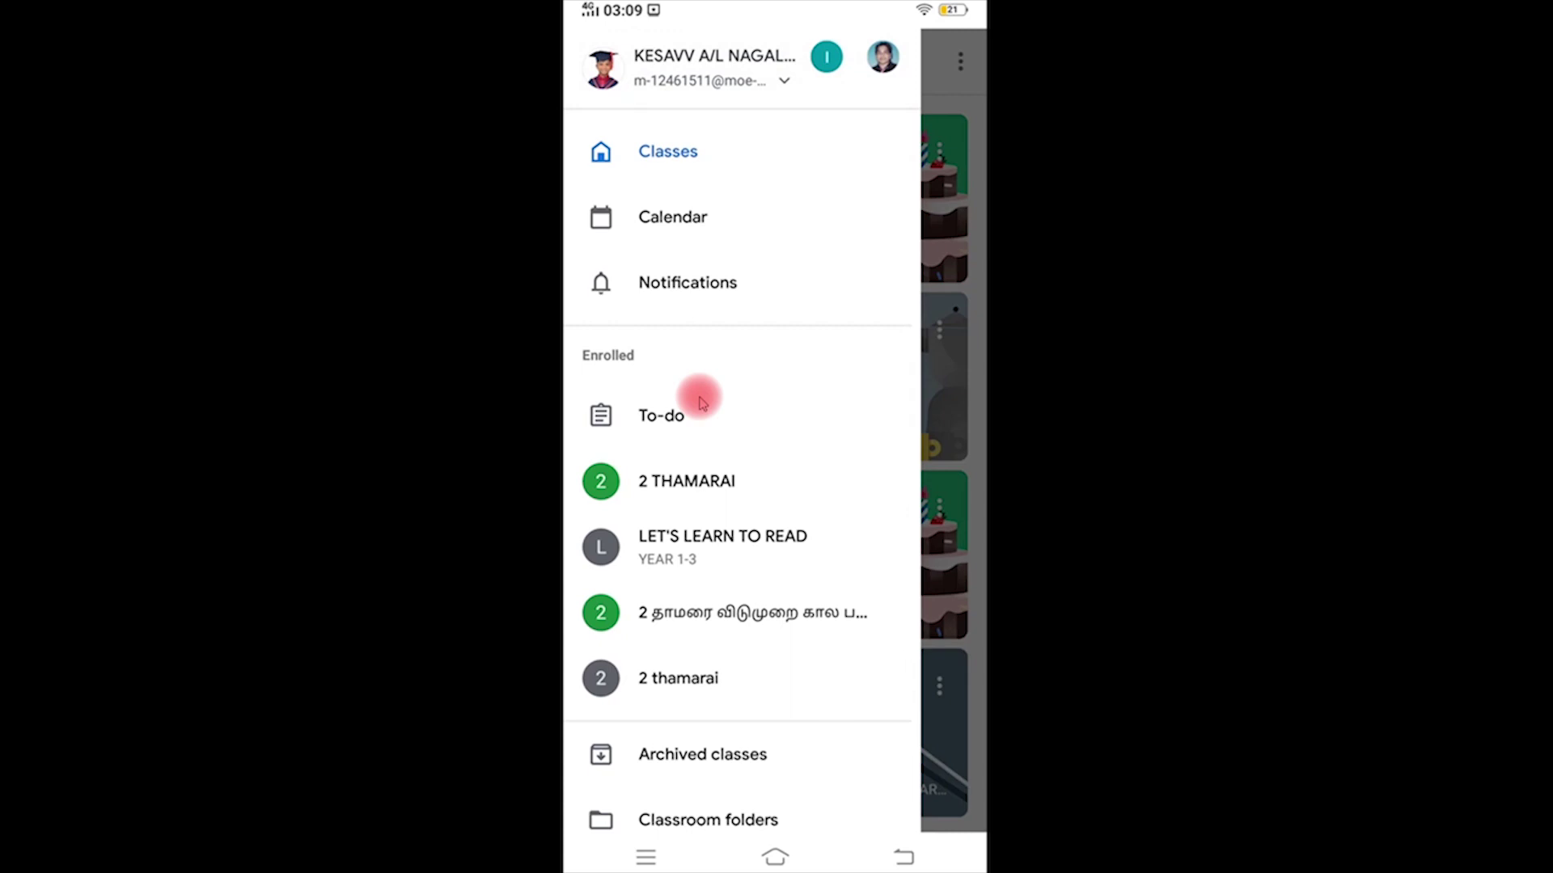
pyautogui.click(700, 402)
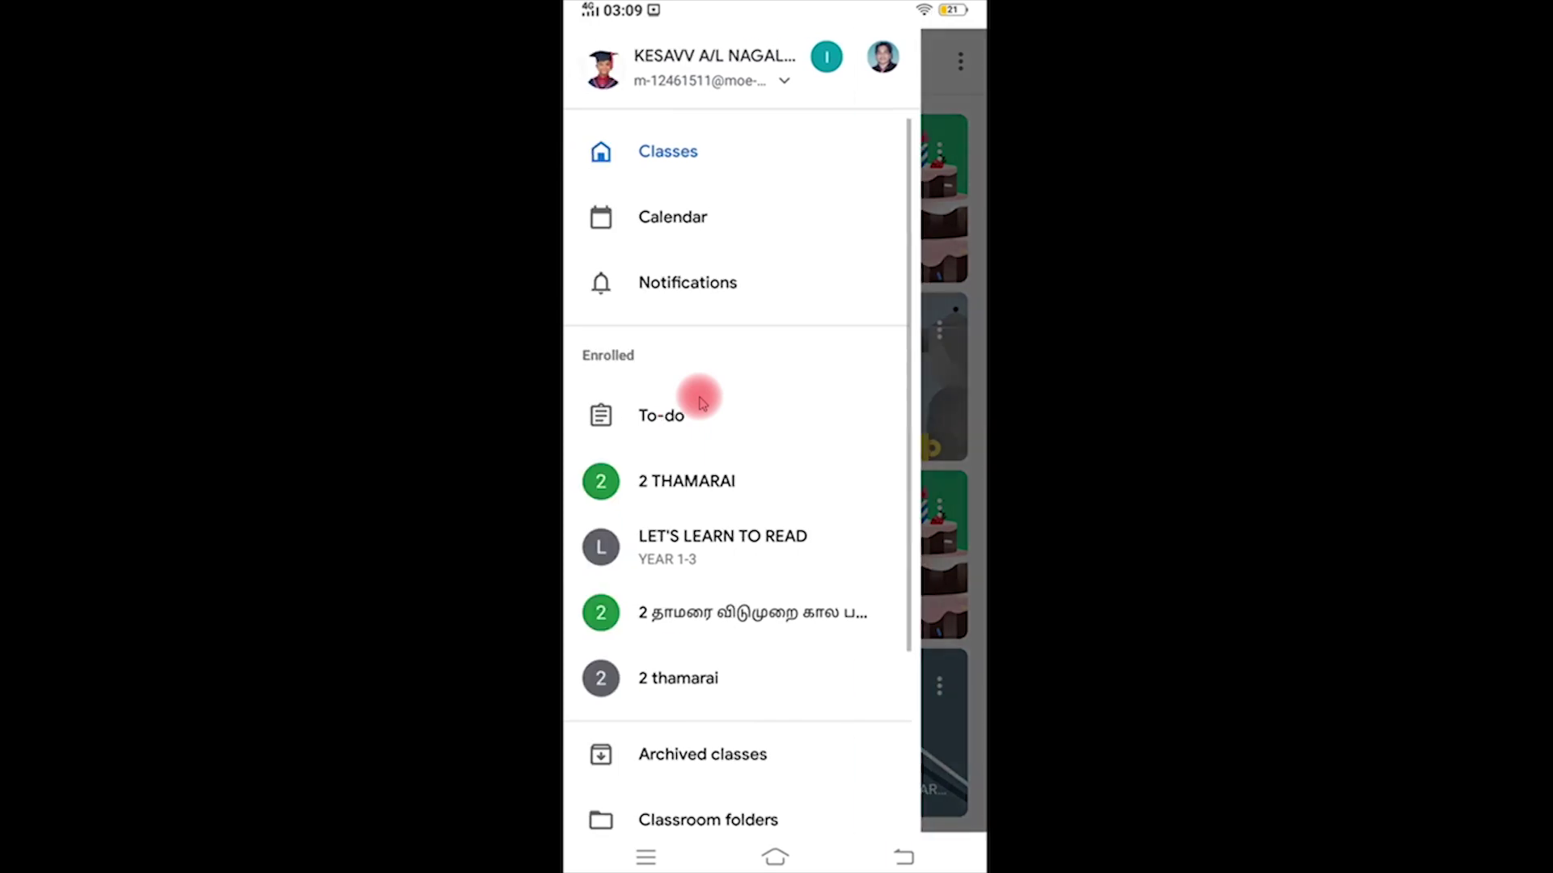
pyautogui.scroll(-4, 700, 402)
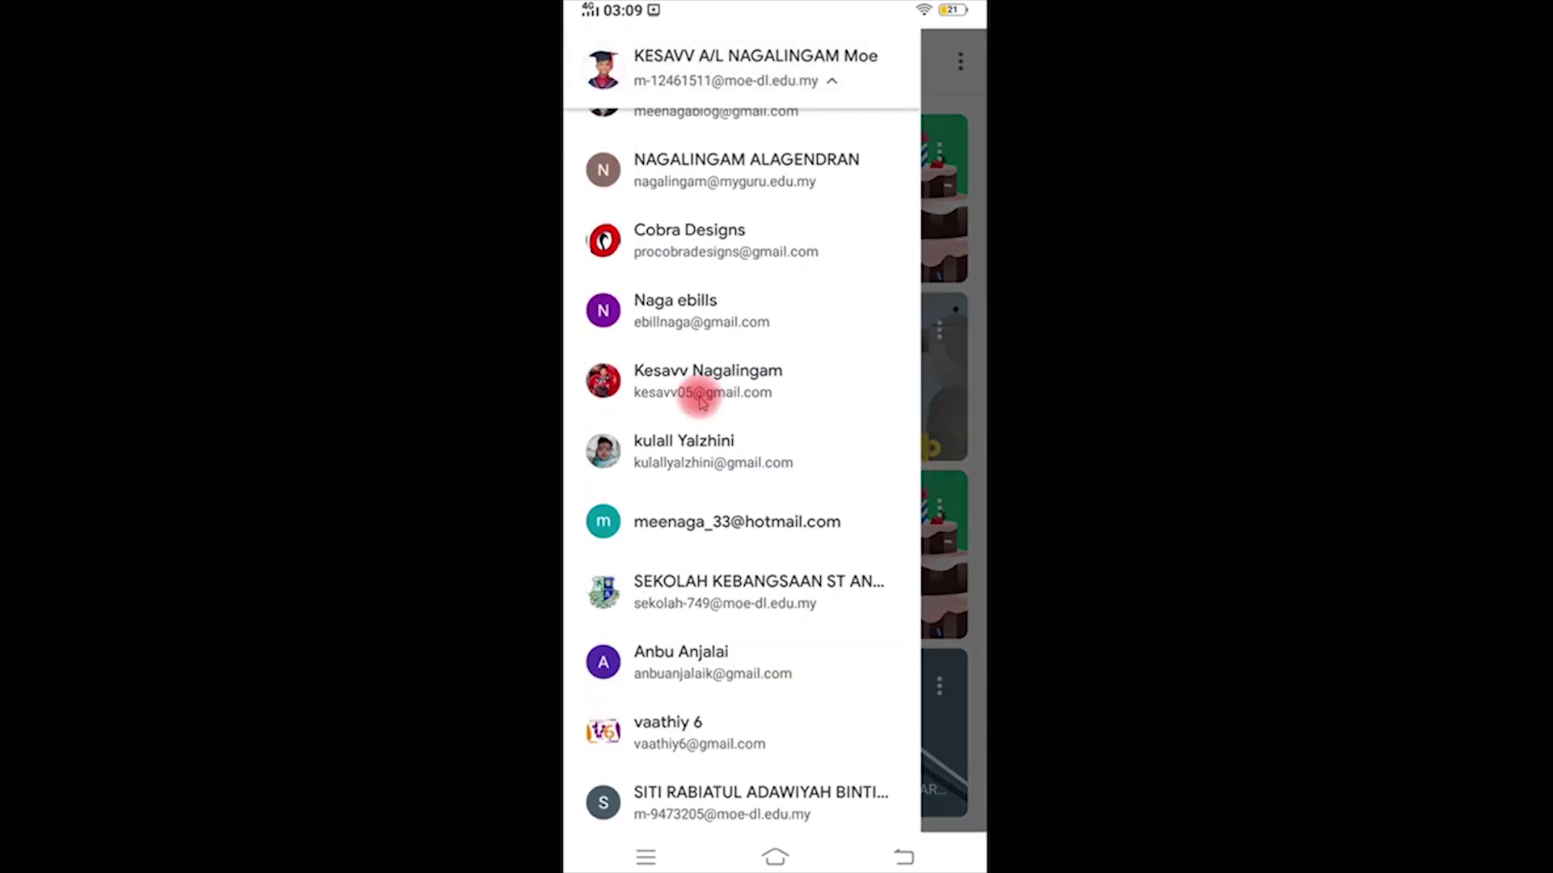
pyautogui.click(700, 402)
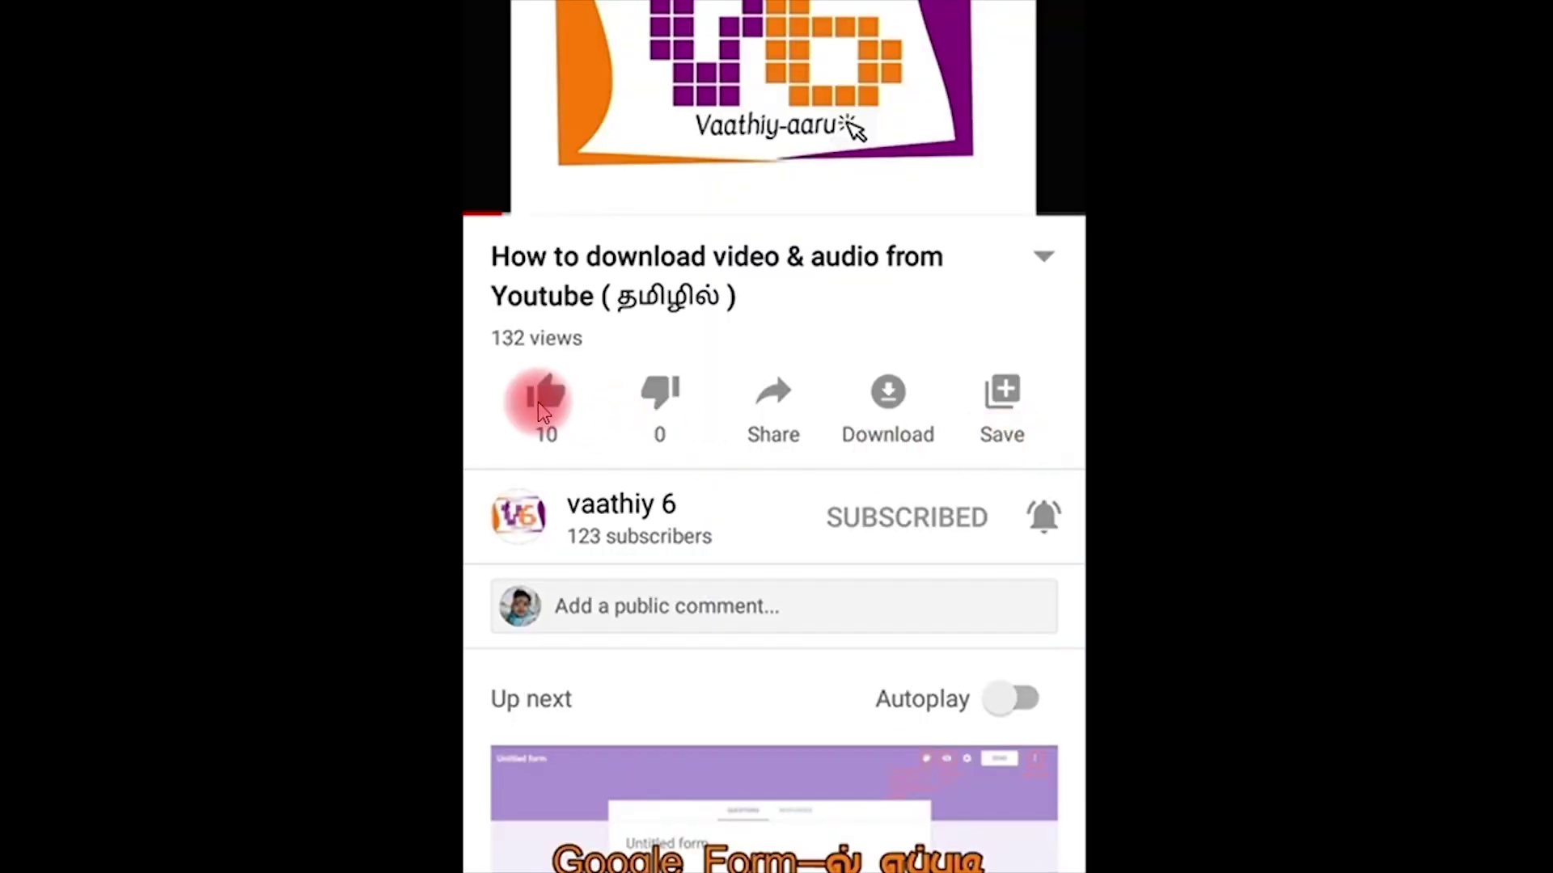
# Step: Like the video, subscribe to vaathiy 6, and bring up its All/Personalized/None notification choices
pyautogui.click(543, 404)
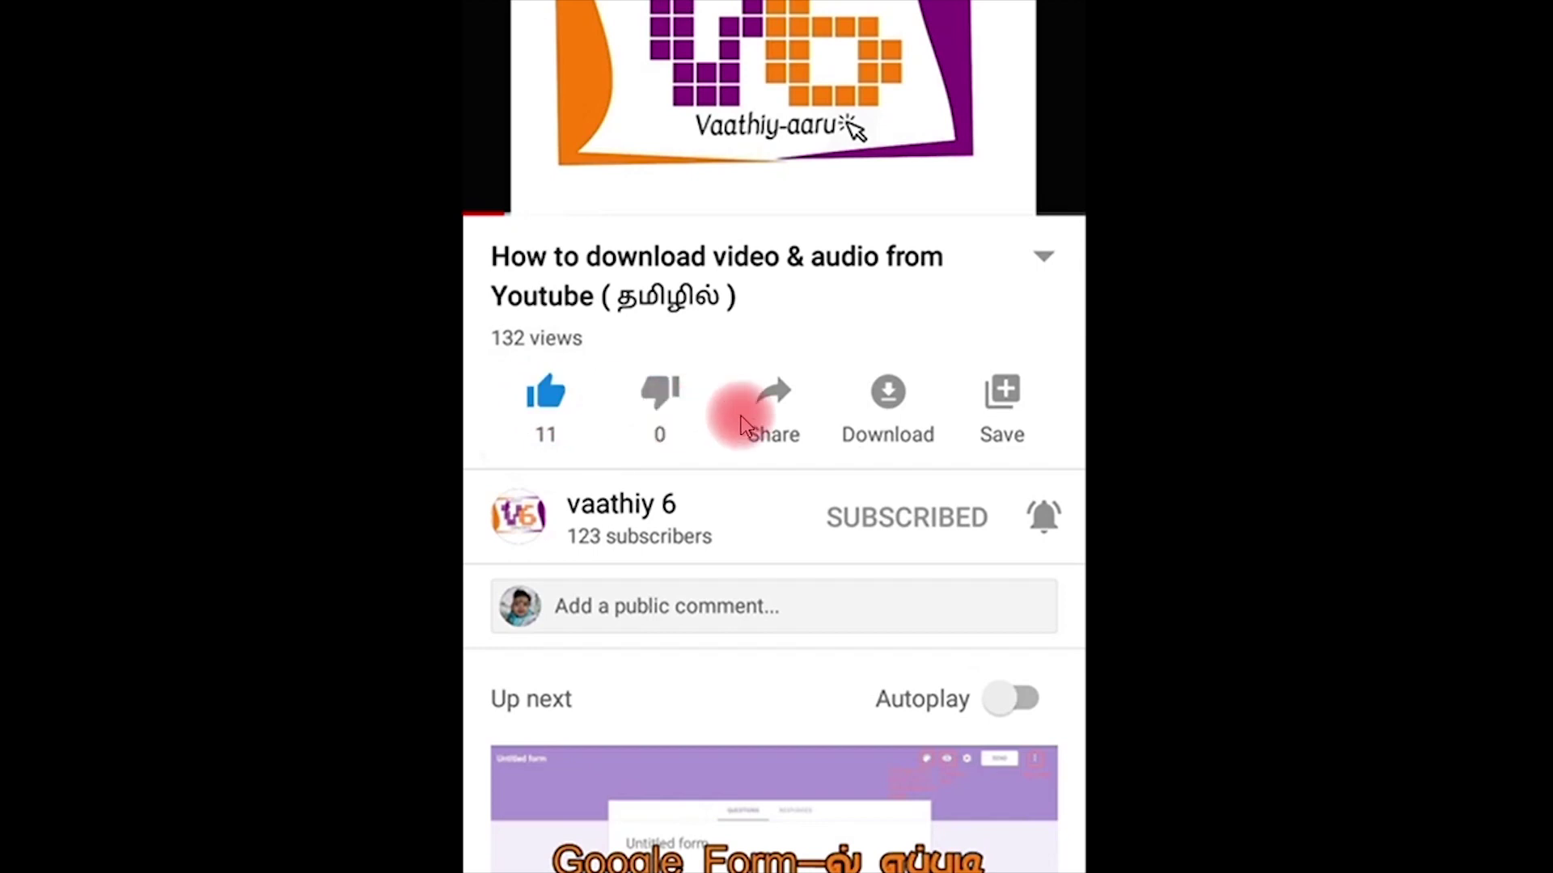
pyautogui.click(773, 401)
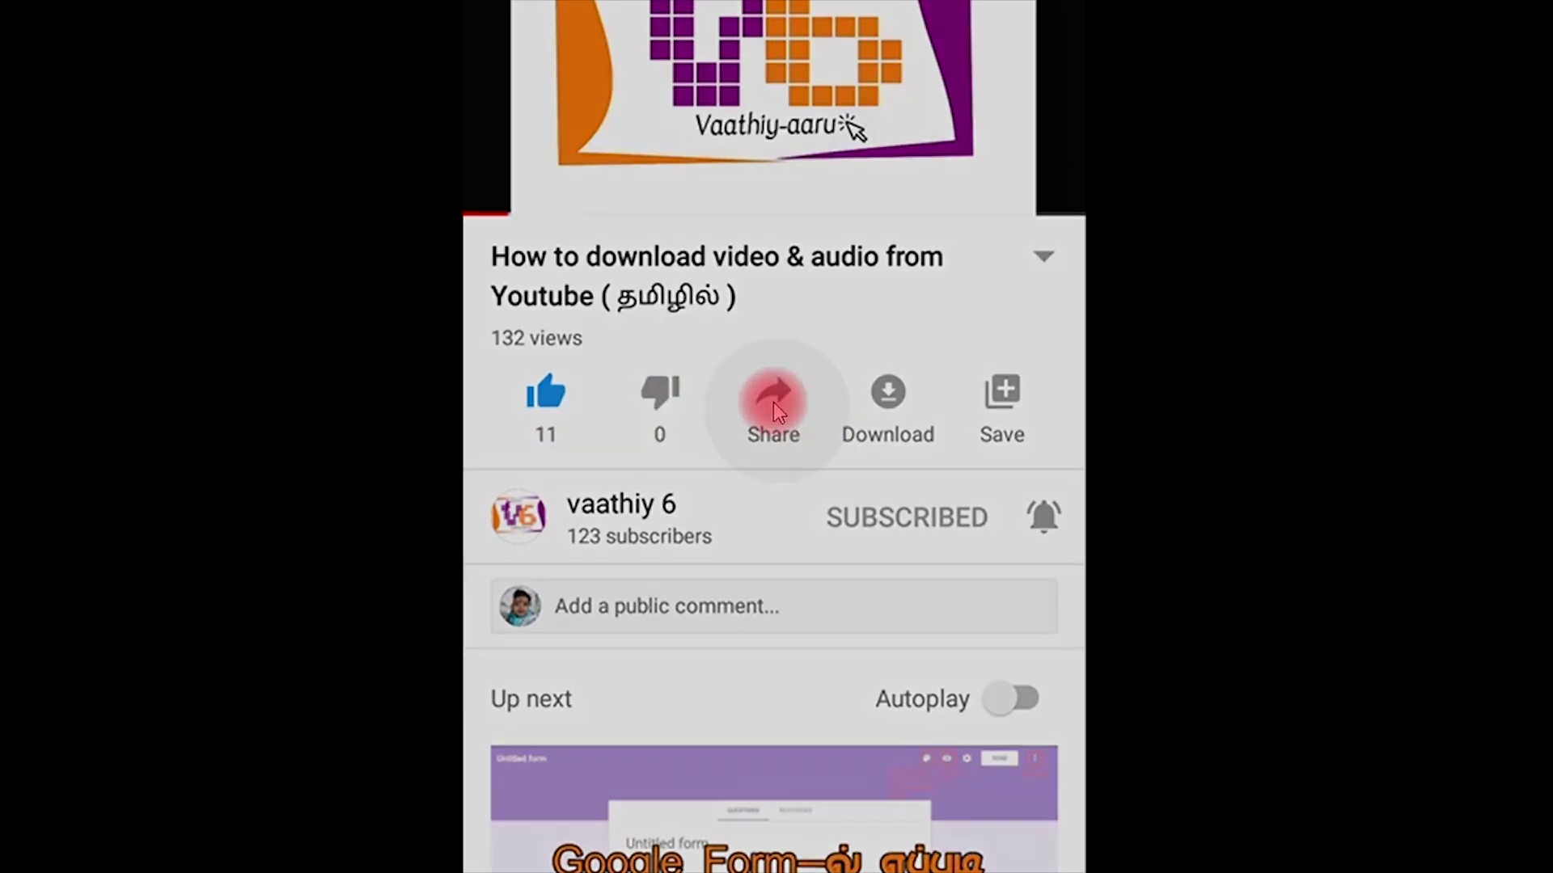
pyautogui.click(1353, 507)
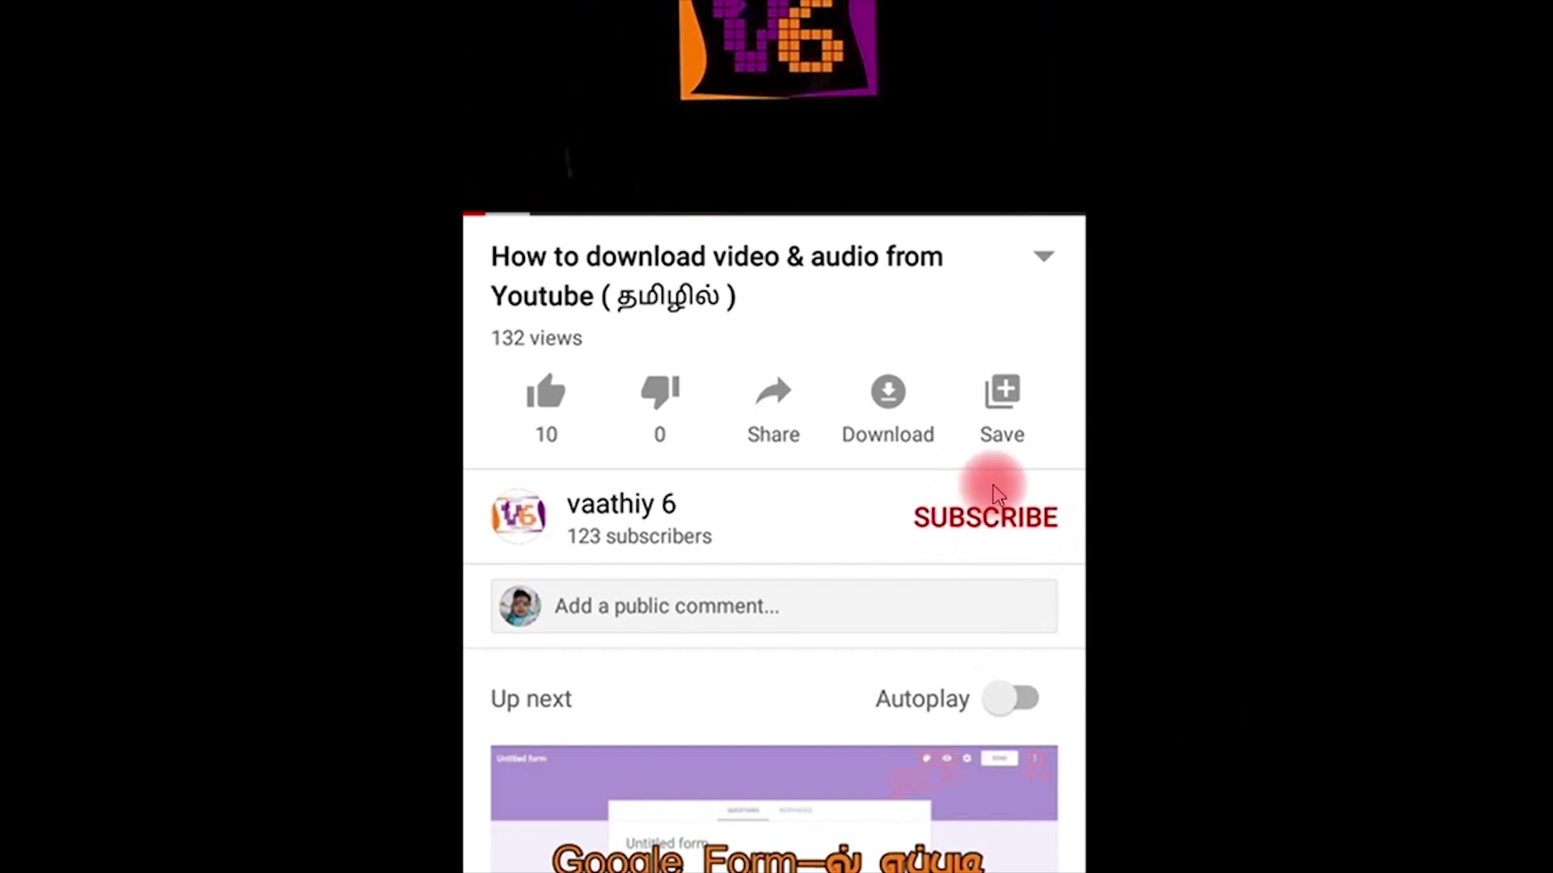
pyautogui.click(974, 506)
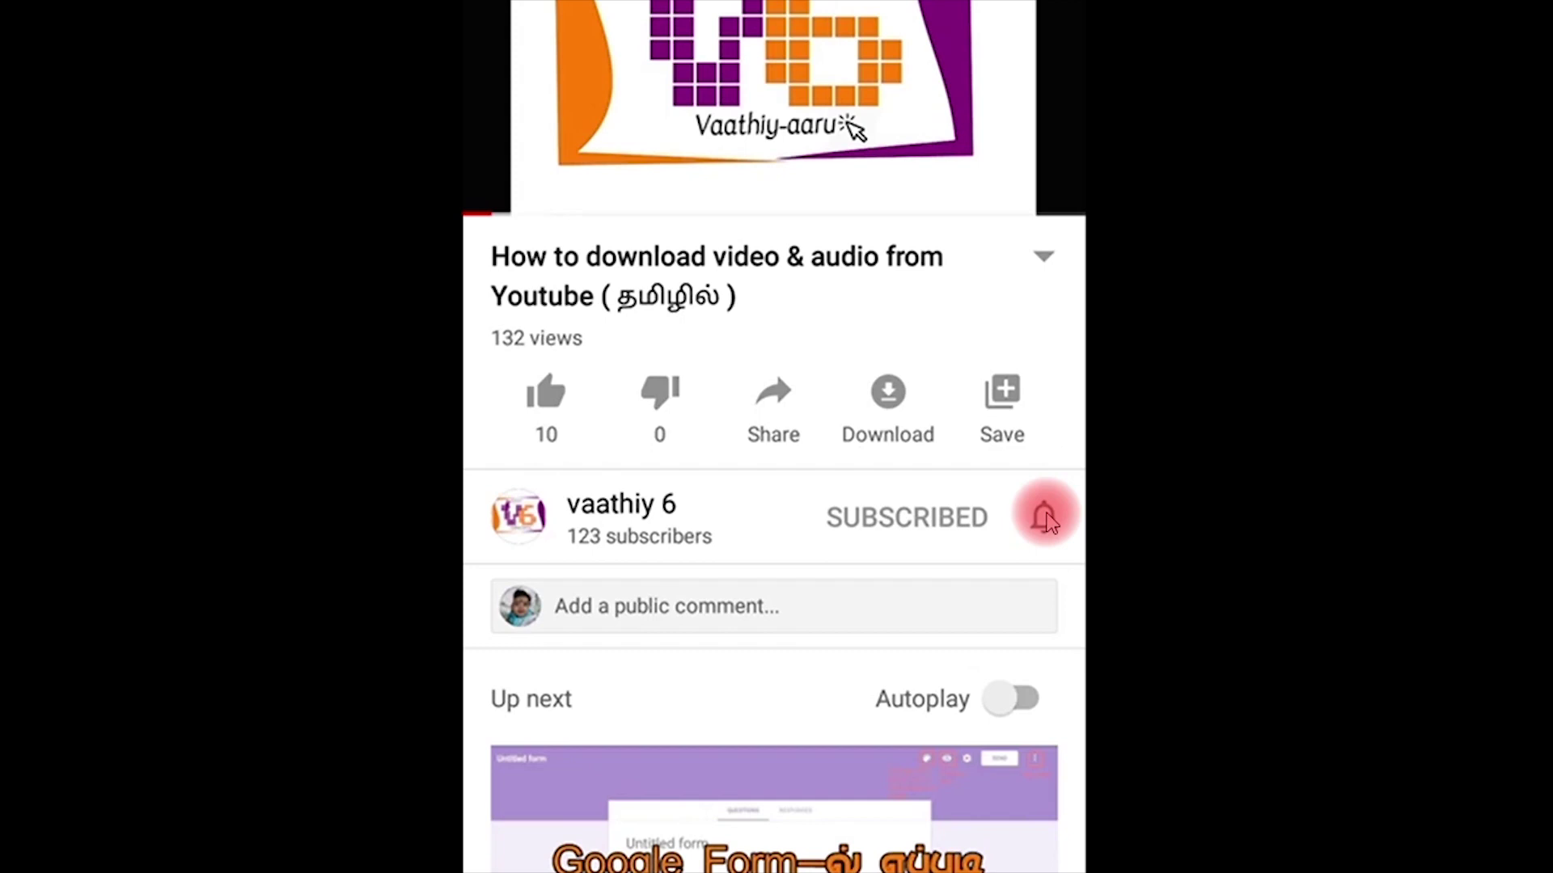
pyautogui.click(1044, 516)
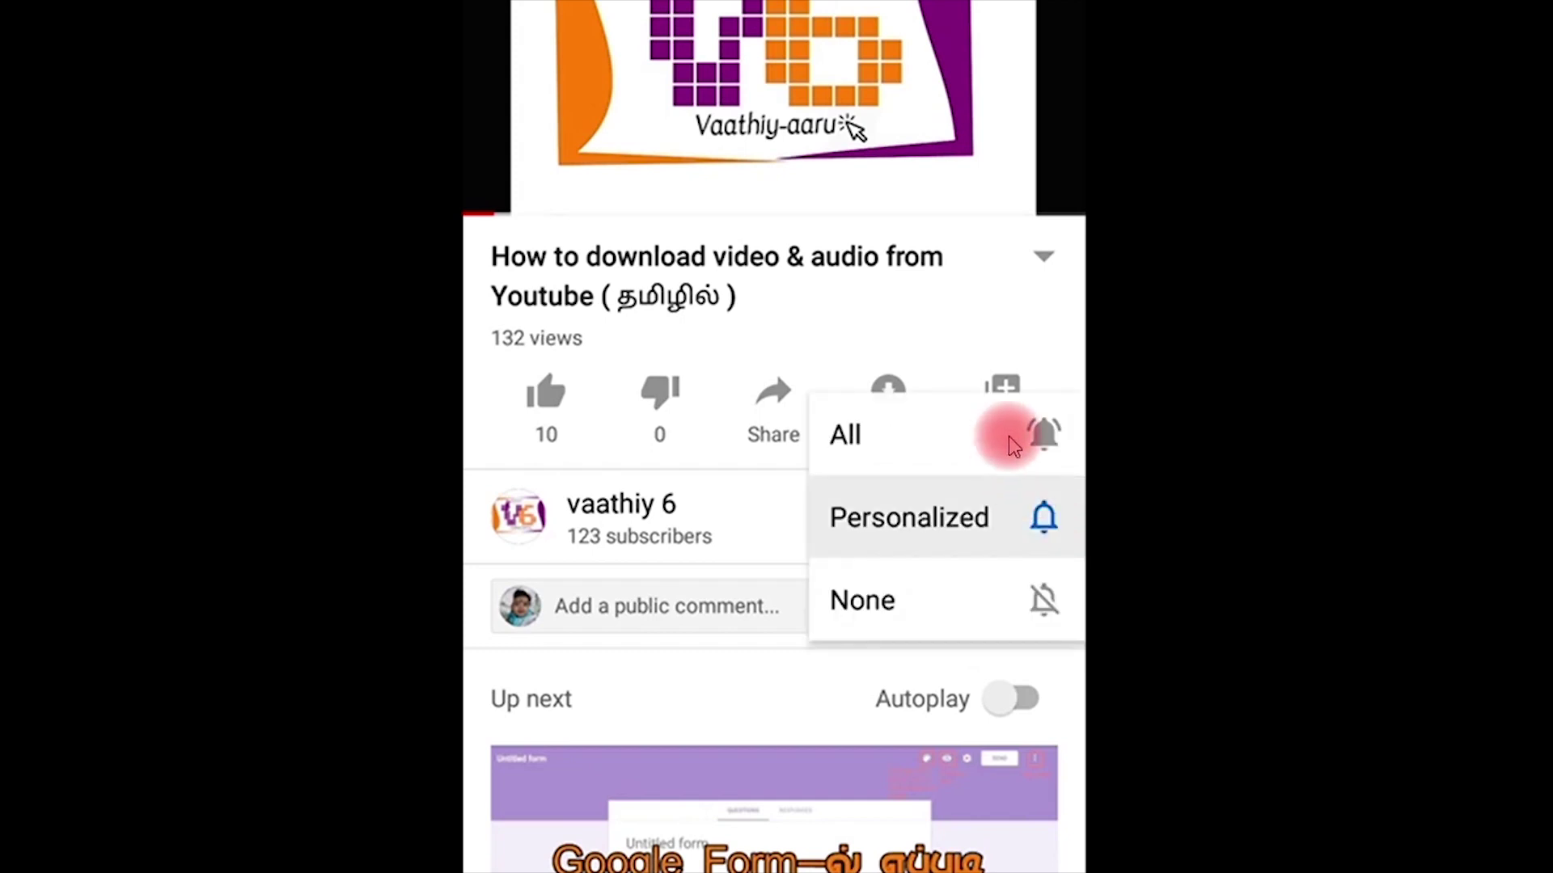